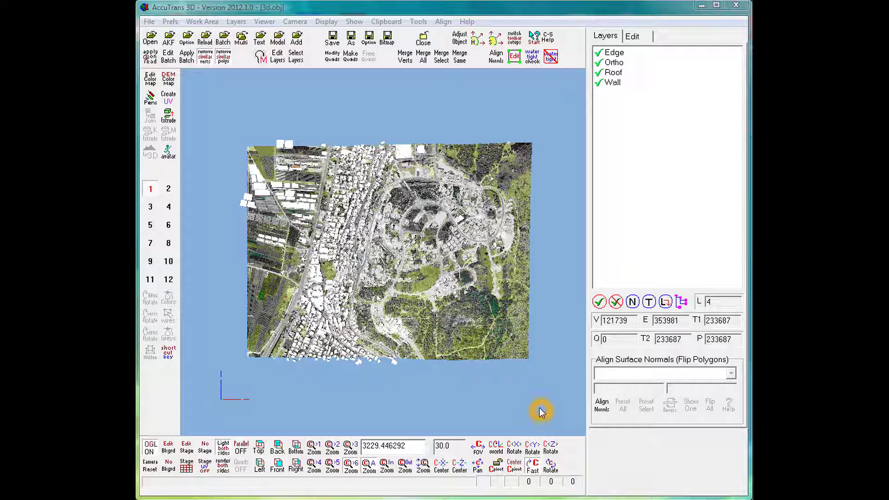
Step: Rotate the whole model -90 degrees on the X axis about the origin
left_click(493, 386)
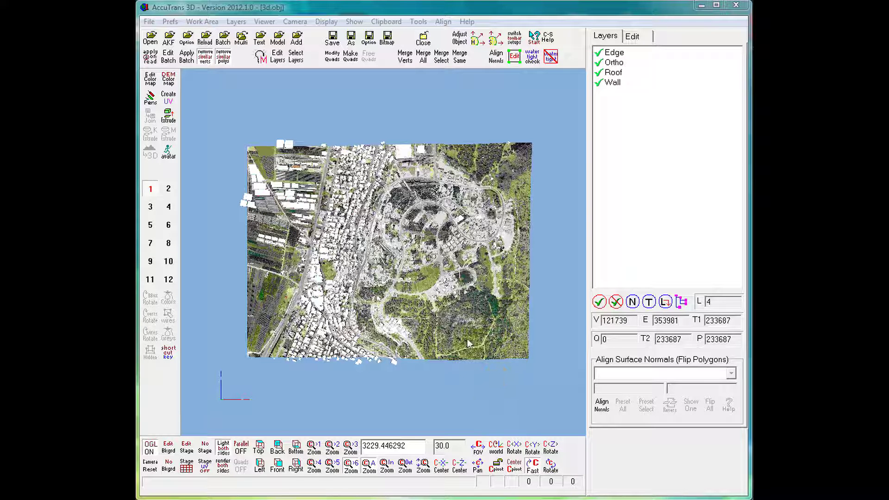
left_click(461, 45)
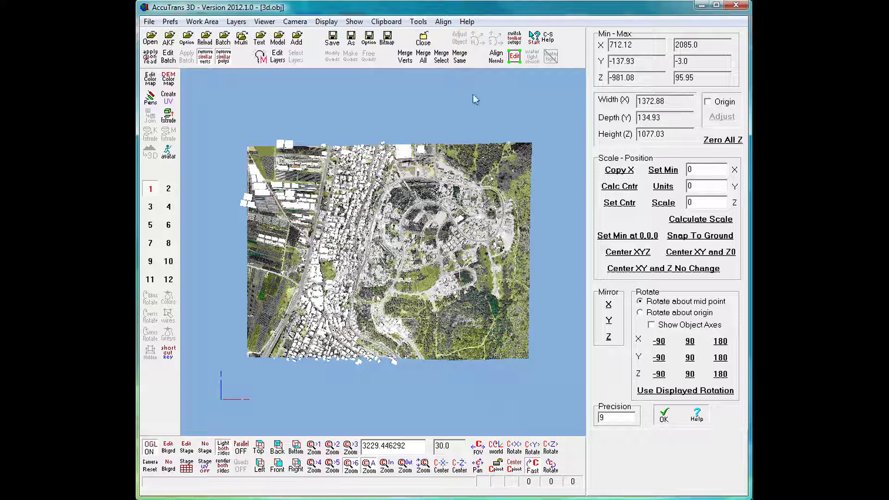
left_click(640, 312)
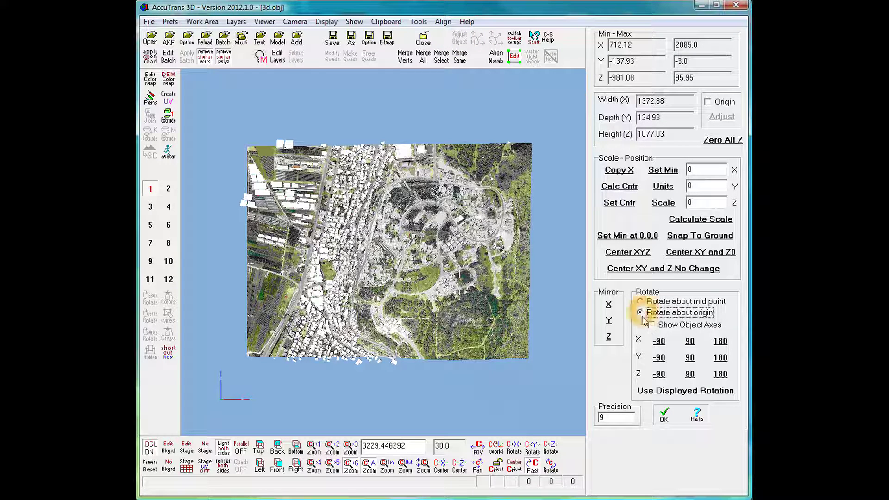
left_click(660, 341)
left_click(661, 341)
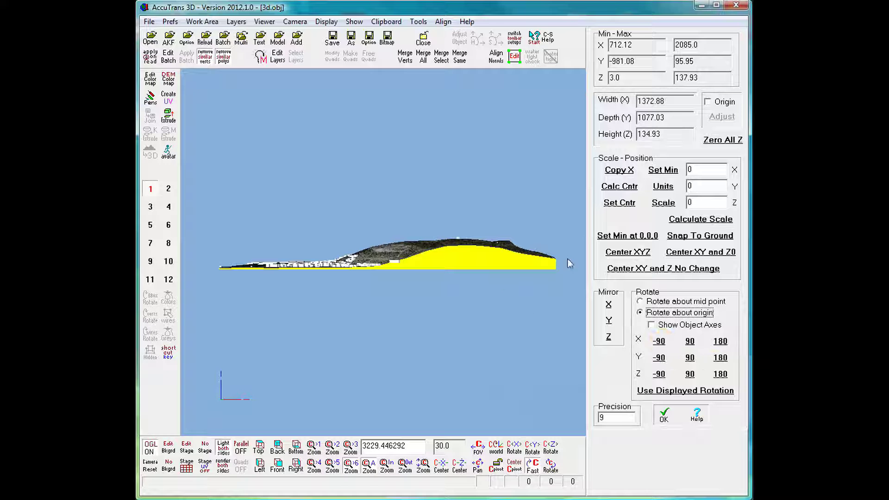
left_click(663, 417)
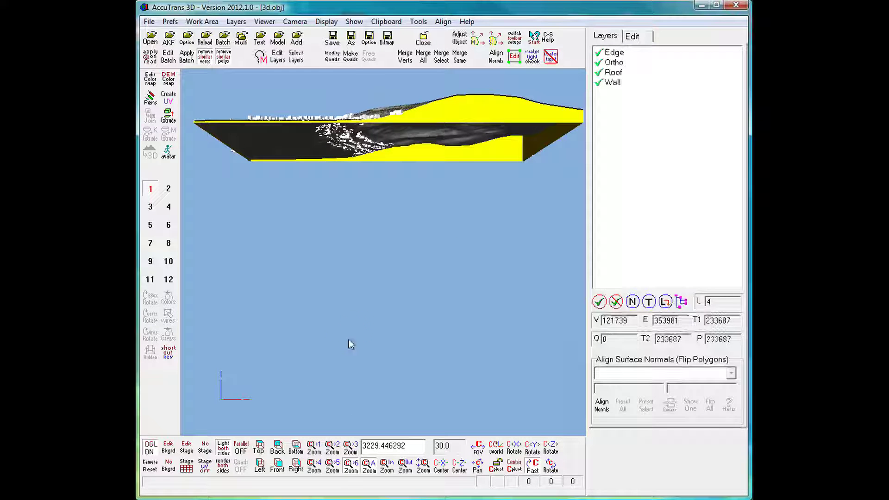
Step: Inspect the rotated terrain and its buildings from above at an angle, then close up over the town
left_click_drag(296, 398, 399, 271)
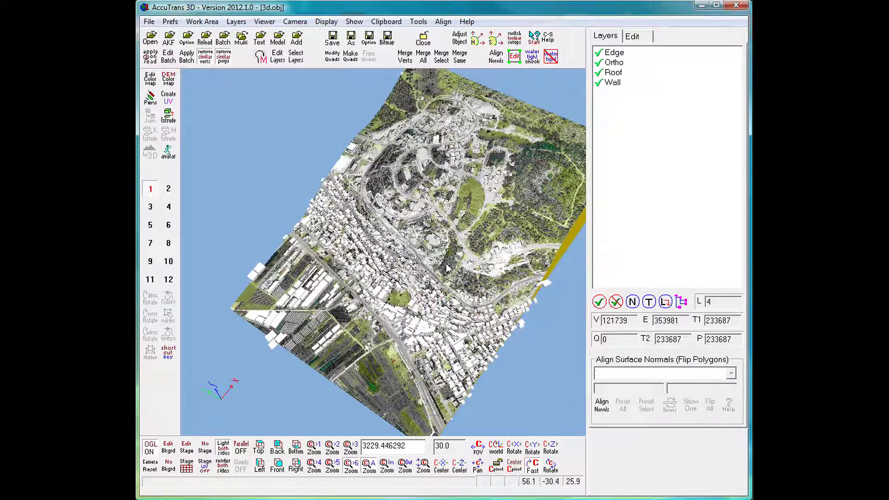
left_click(158, 470)
left_click_drag(297, 355, 399, 289)
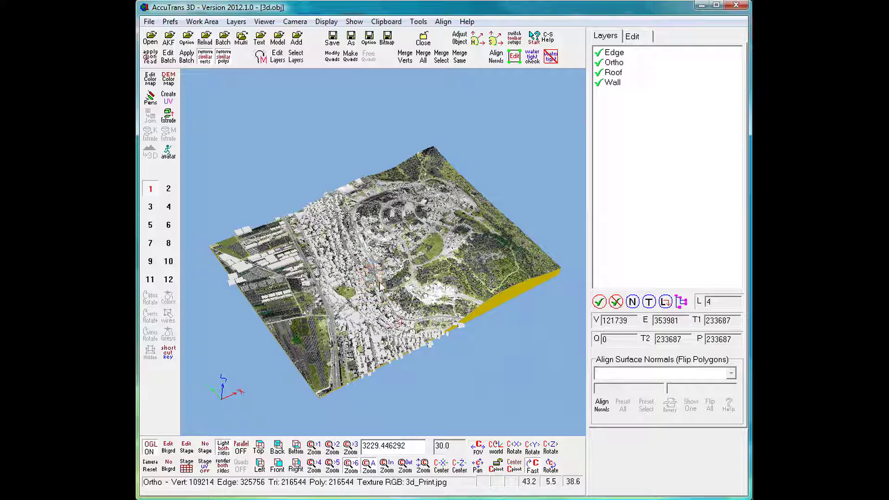
scroll(370, 276, "up", 5)
scroll(380, 284, "up", 8)
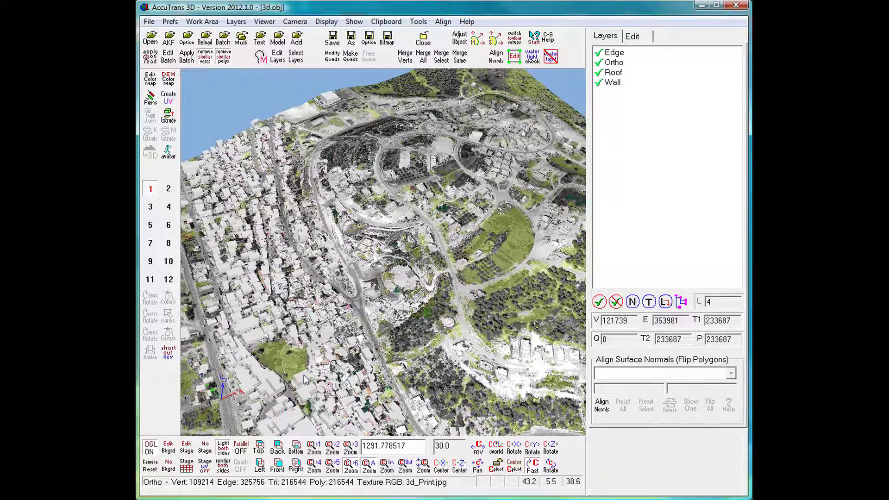
Step: Examine the underside of the terrain close up, checking how the building walls meet the Ortho surface
left_click(307, 374)
scroll(310, 375, "up", 3)
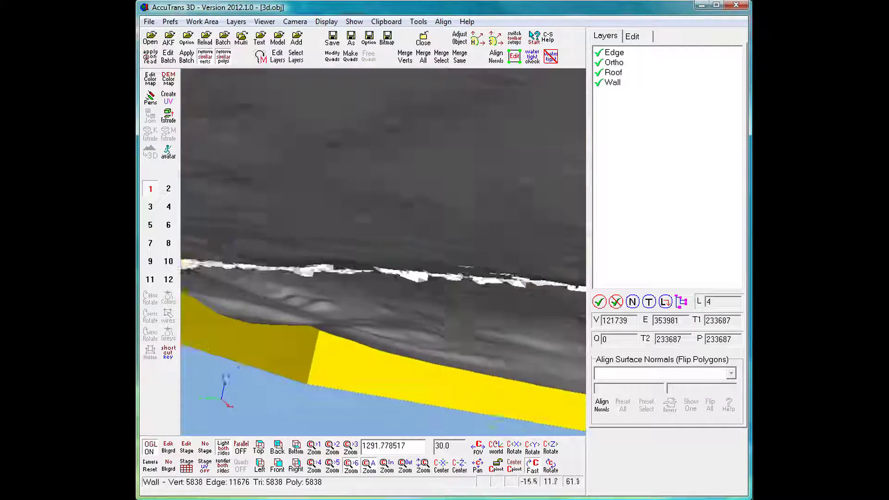
left_click(402, 220)
left_click(407, 212)
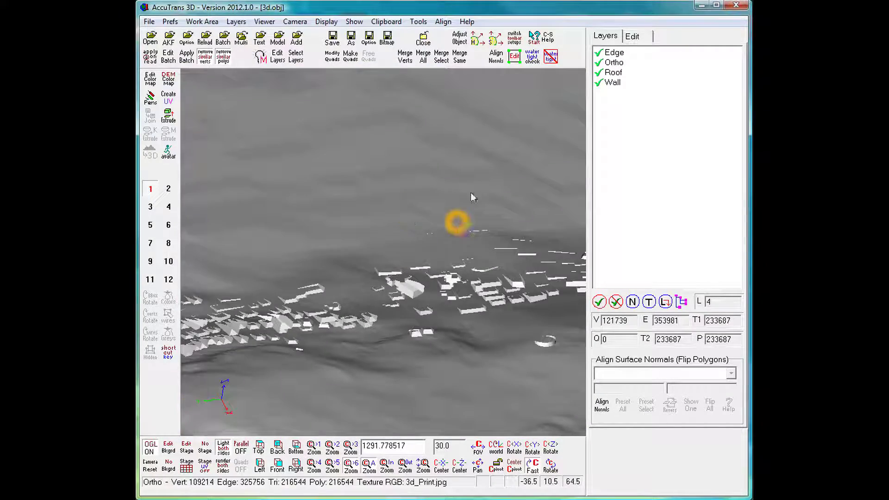
left_click(313, 304)
left_click(317, 294)
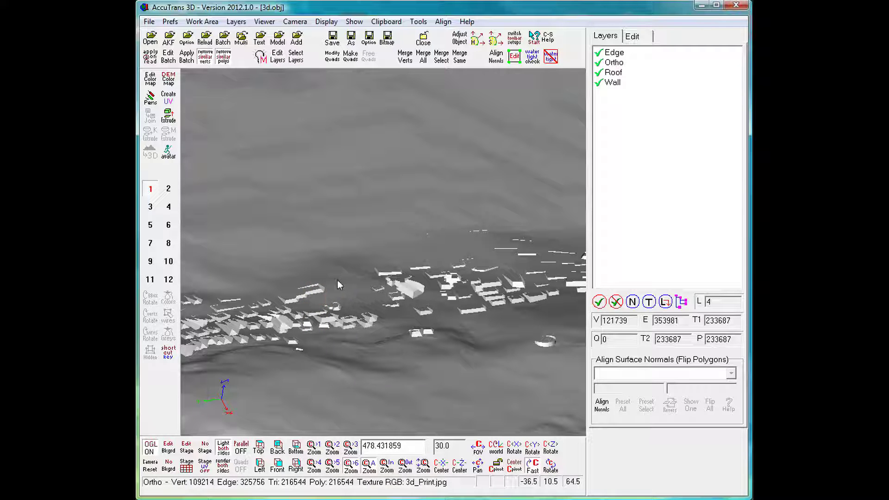
left_click(337, 309)
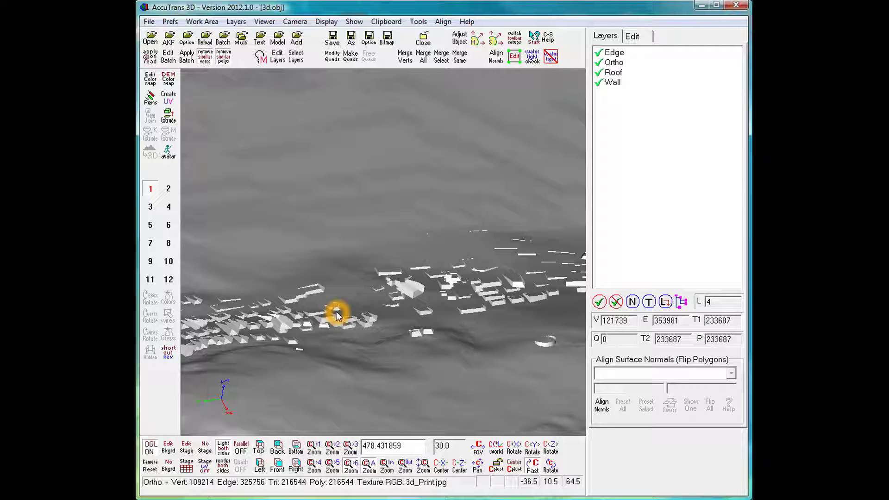
left_click(356, 264)
left_click(310, 285)
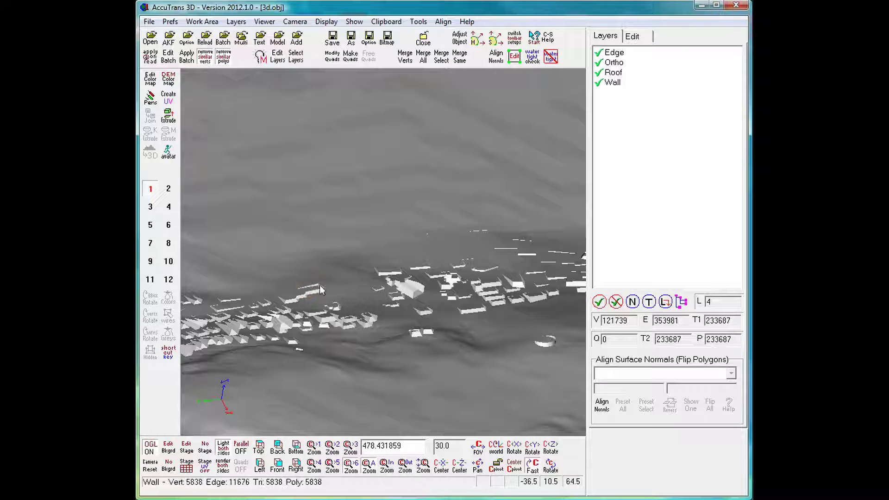
left_click(324, 287)
left_click(321, 295)
left_click(316, 272)
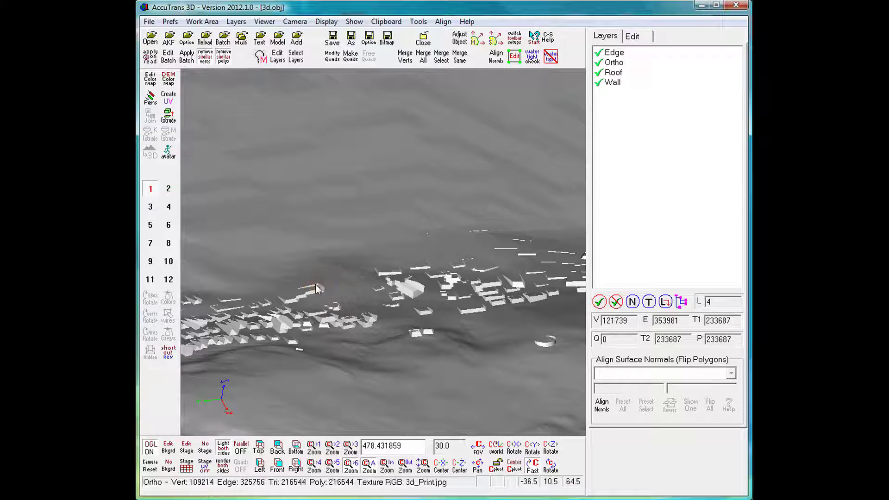
left_click(312, 287)
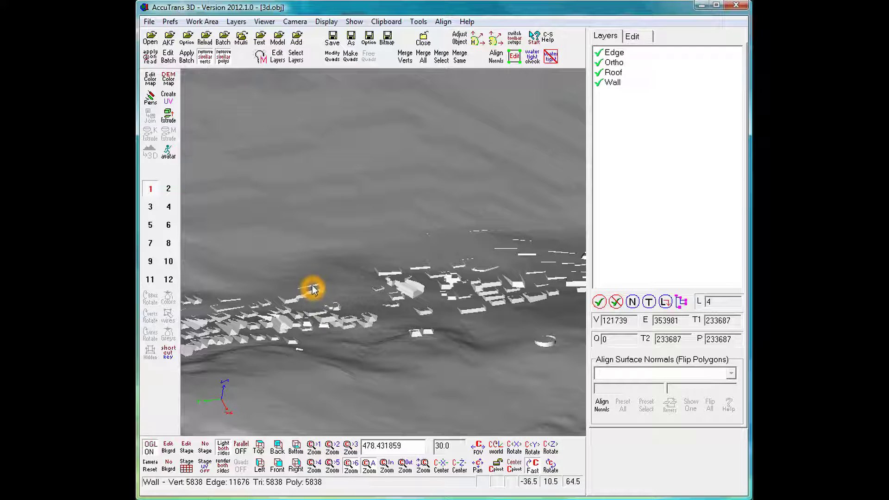
left_click(312, 288)
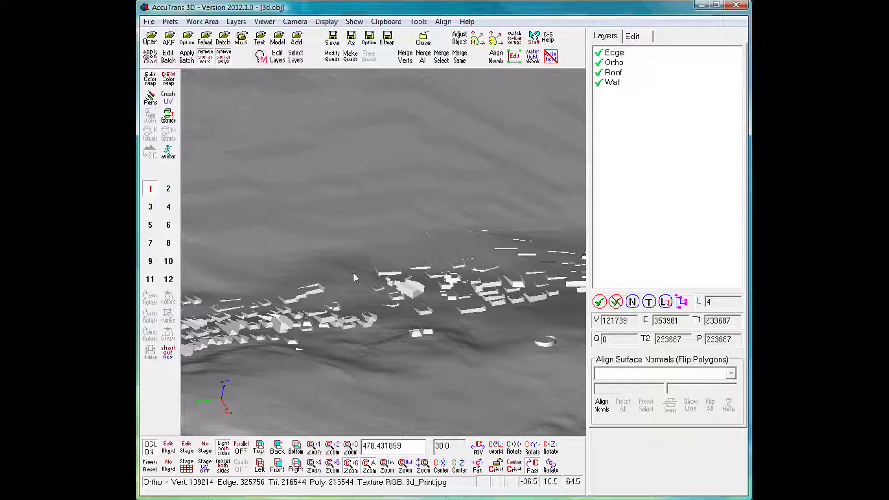
left_click(349, 292)
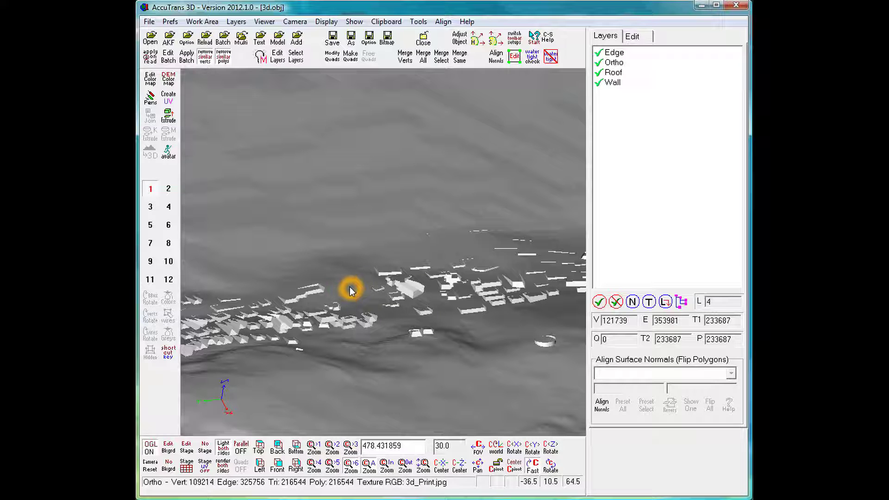
left_click(318, 304)
left_click(320, 303)
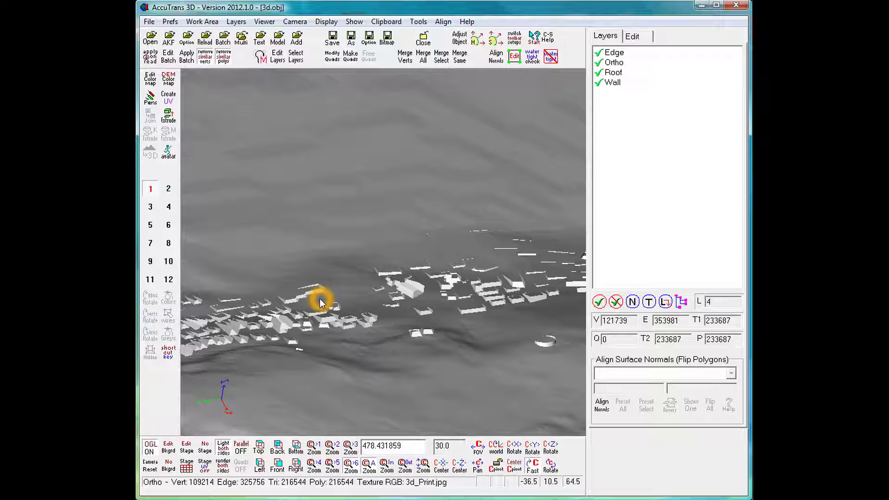
left_click(320, 303)
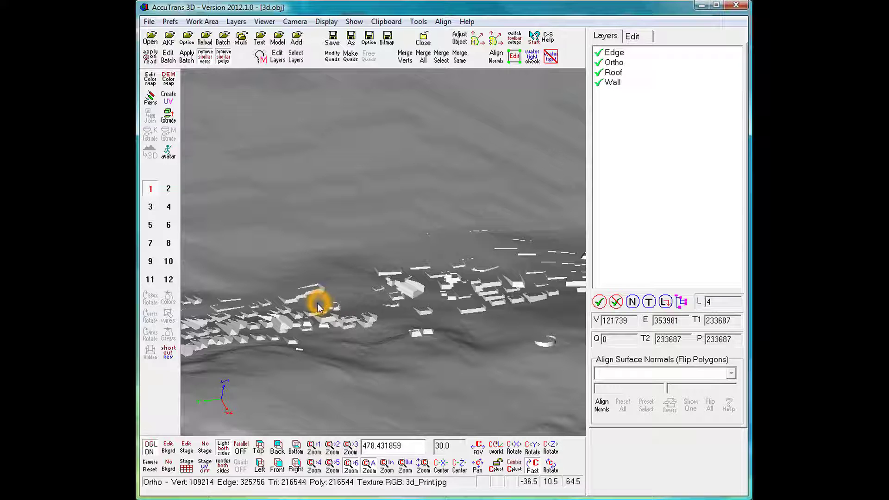
left_click(315, 292)
left_click(314, 293)
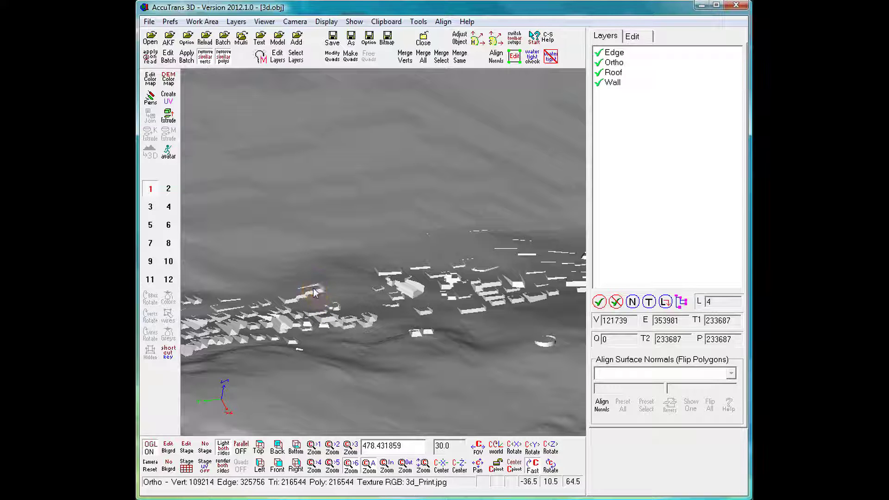
left_click(313, 289)
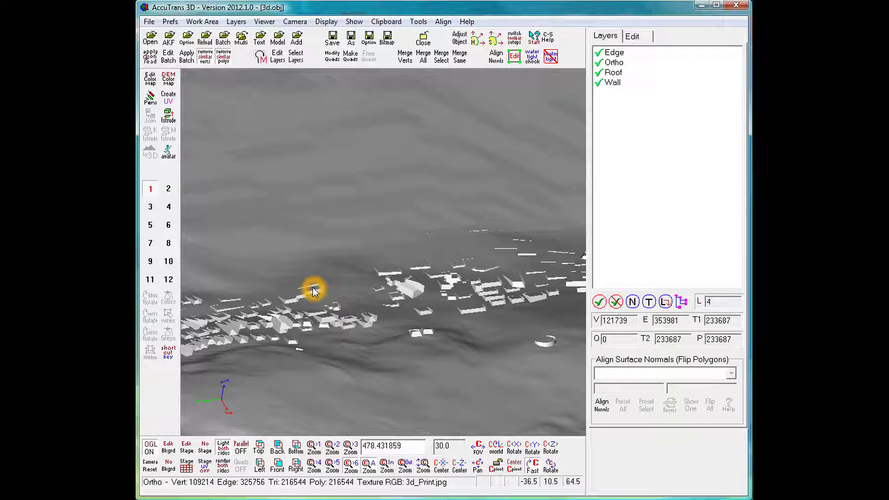
left_click(314, 293)
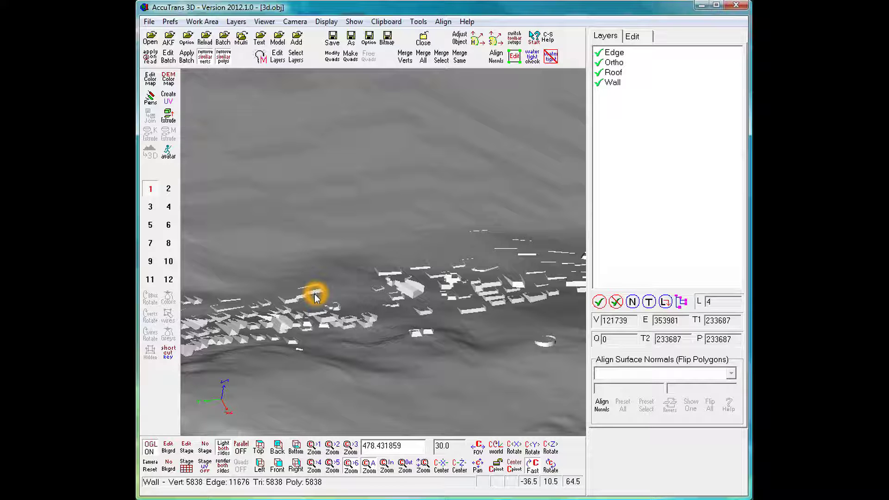
left_click(335, 295)
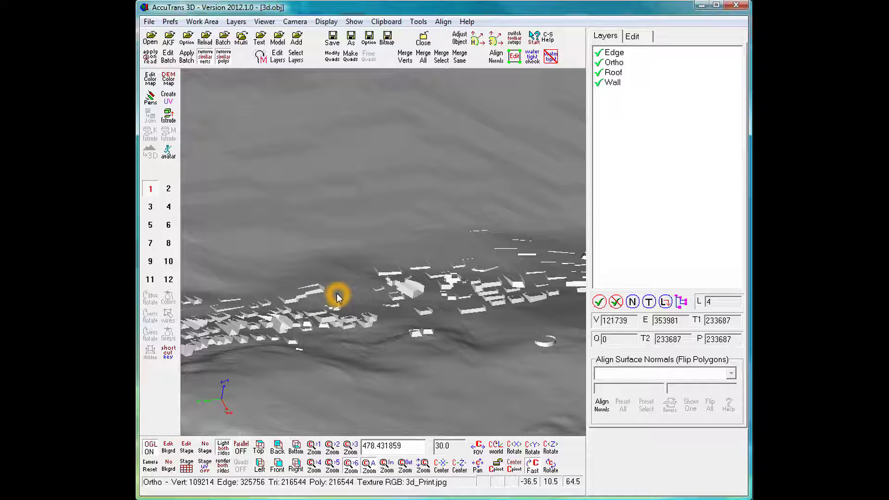
Step: Hide the Ortho, Roof and Wall layers, leaving the Edge layer displayed
left_click_drag(345, 263, 387, 243)
scroll(387, 246, "down", 4)
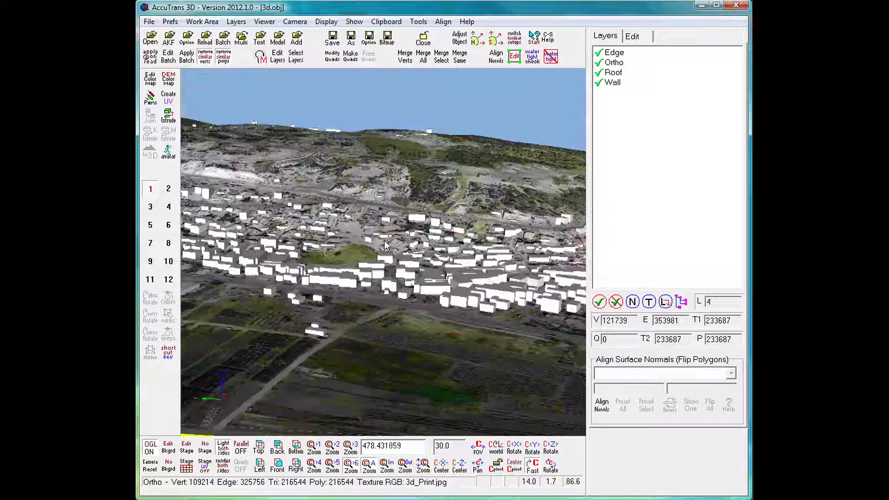
left_click(399, 263)
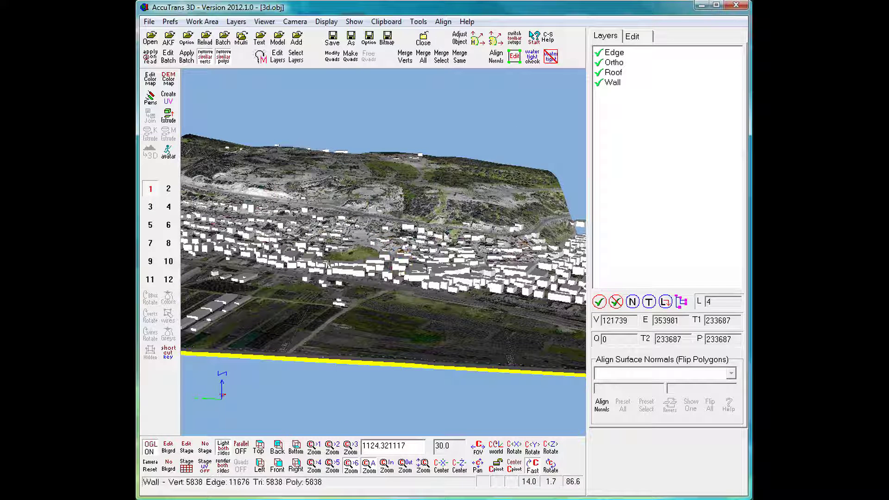
left_click(411, 293)
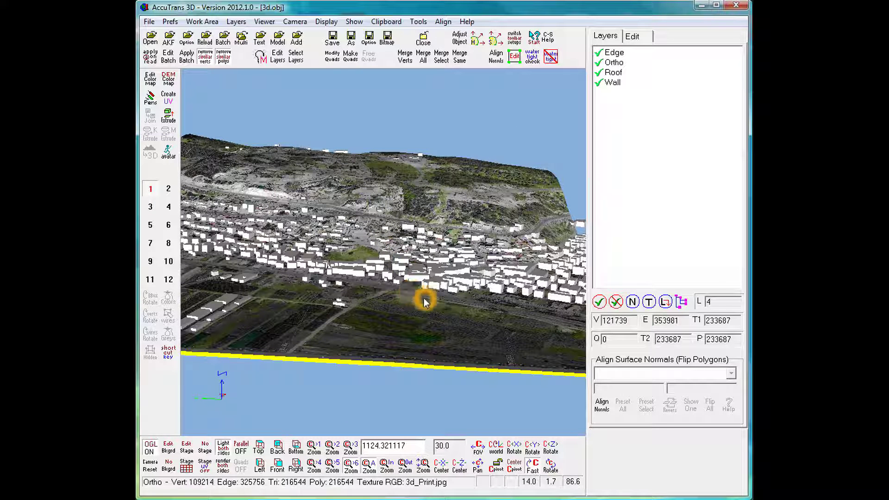
left_click(598, 53)
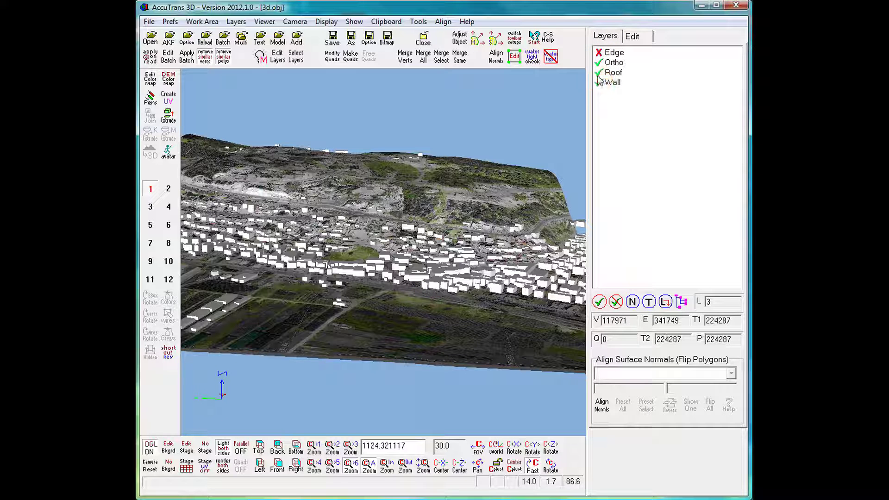
left_click(599, 73)
left_click(599, 53)
left_click(598, 63)
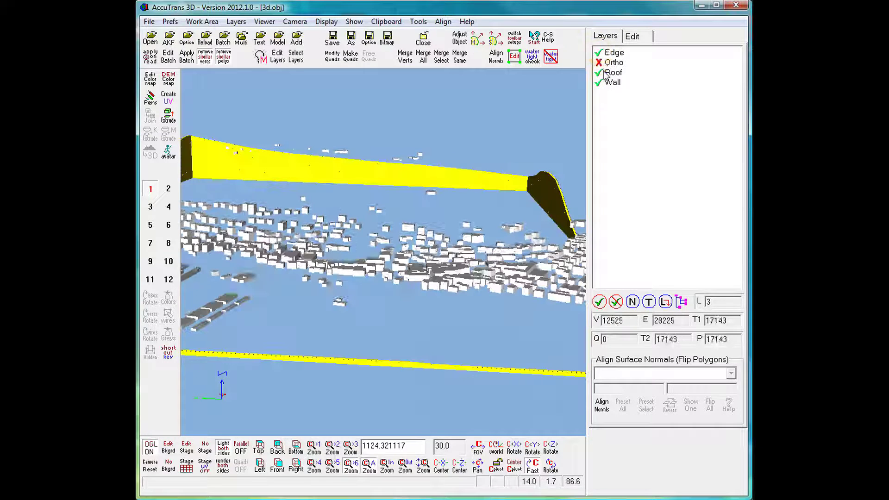
left_click(599, 73)
left_click(599, 82)
Step: Examine the Edge layer's perimeter skirt from several angles and close up along its upper rim
left_click_drag(441, 265, 365, 253)
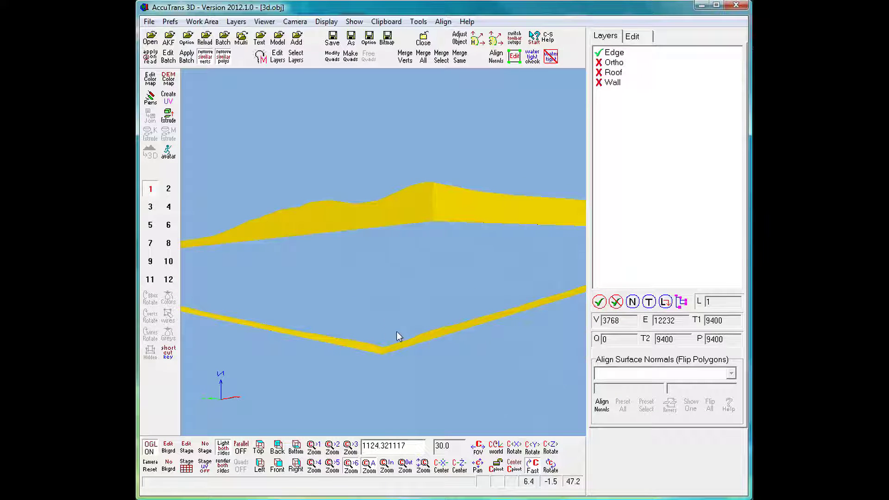
right_click_drag(401, 334, 415, 332)
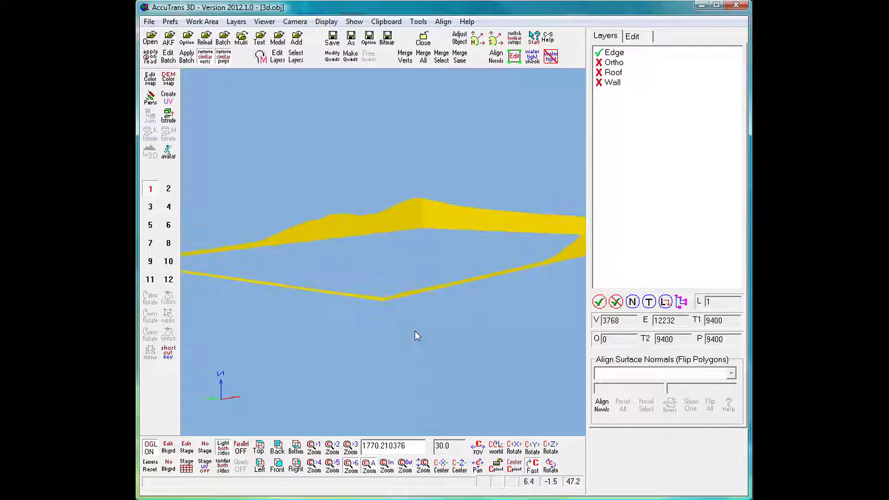
left_click_drag(550, 465, 498, 384)
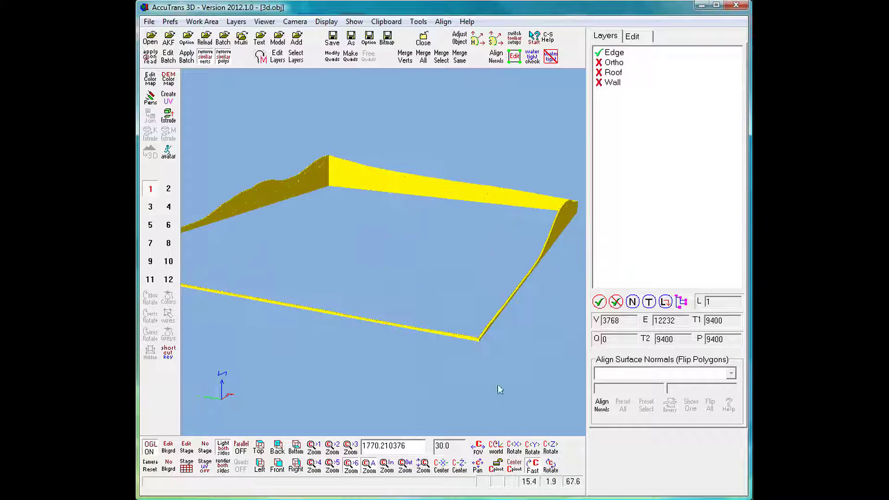
right_click_drag(486, 337, 520, 332)
left_click(499, 477)
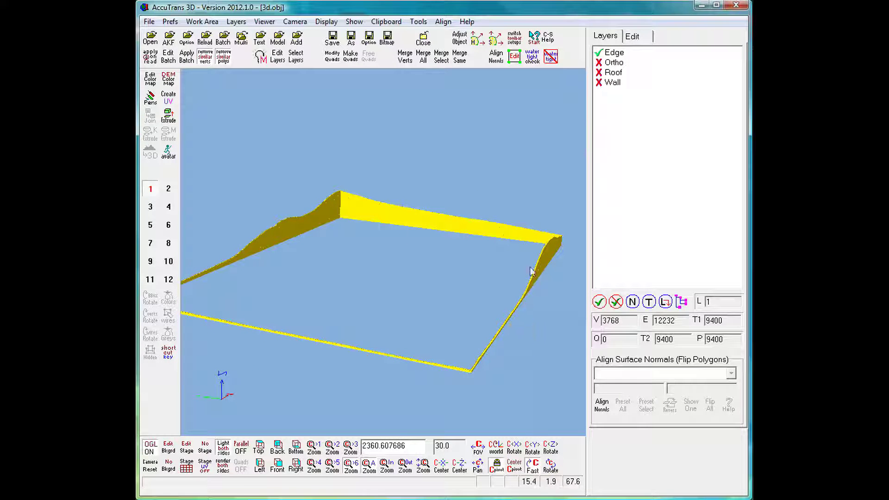
left_click(537, 266)
right_click_drag(537, 265, 423, 369)
left_click(551, 465)
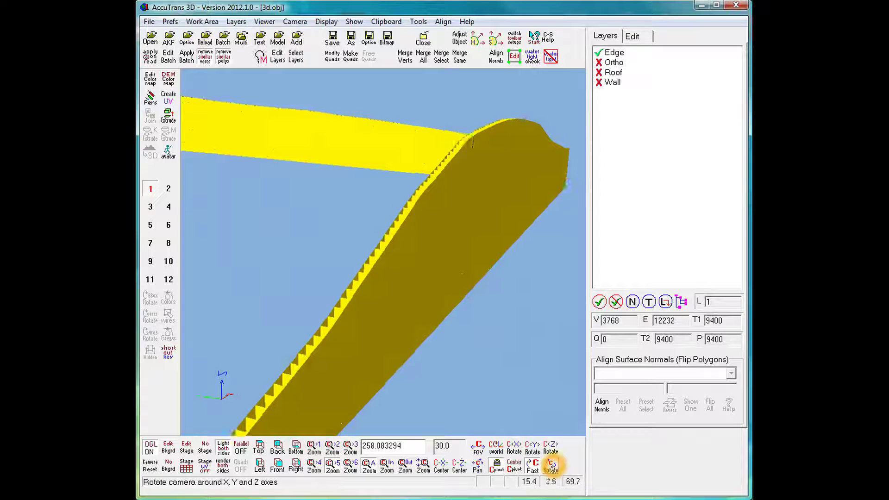
left_click_drag(552, 466, 393, 257)
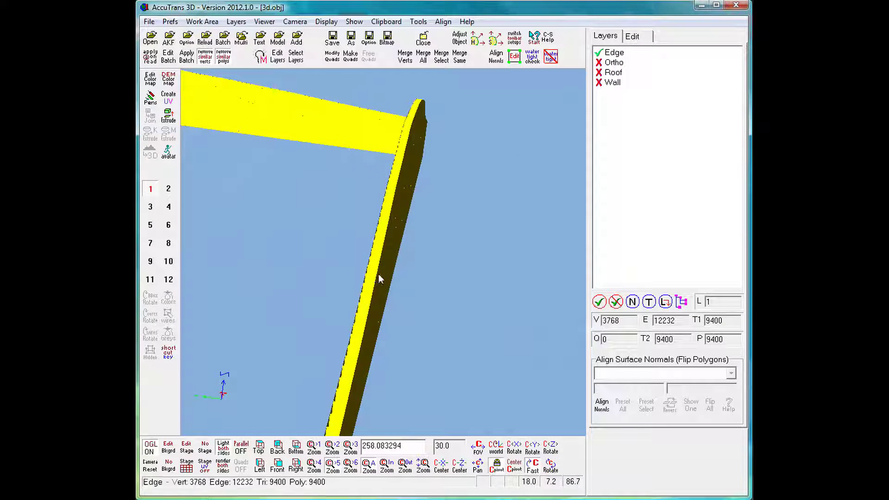
right_click_drag(379, 274, 361, 279)
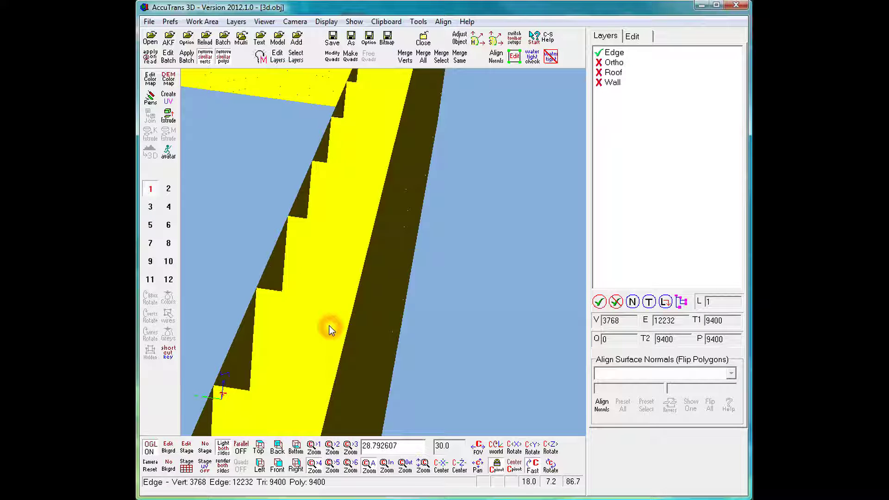
Step: Show the Ortho, Roof and Wall layers again along with Edge, and view the whole terrain from the side
left_click(385, 290)
left_click(341, 192)
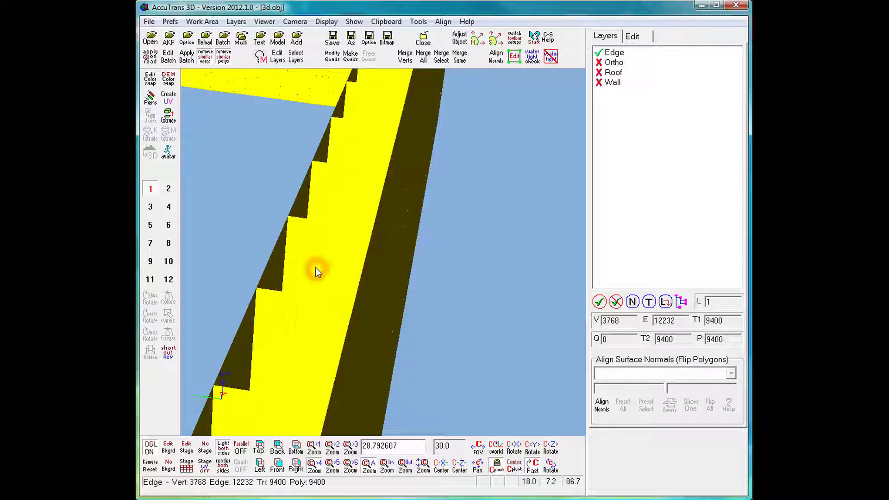
scroll(315, 268, "down", 5)
scroll(315, 268, "down", 5)
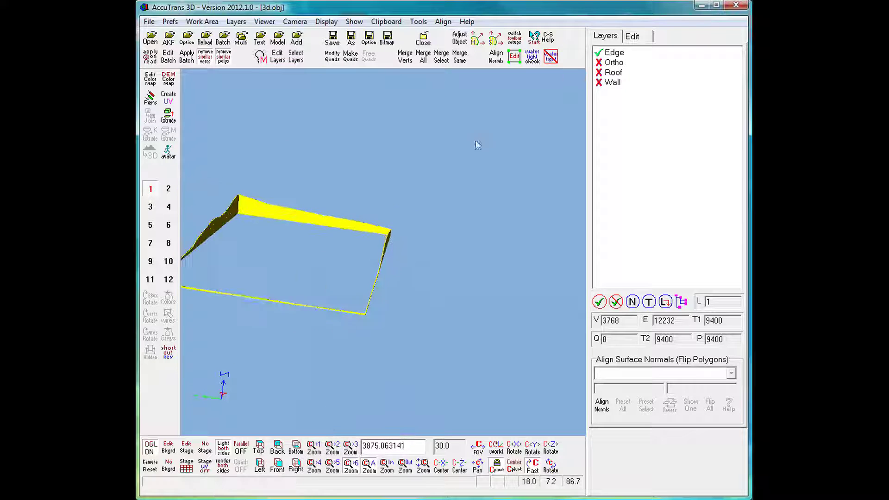
left_click(598, 301)
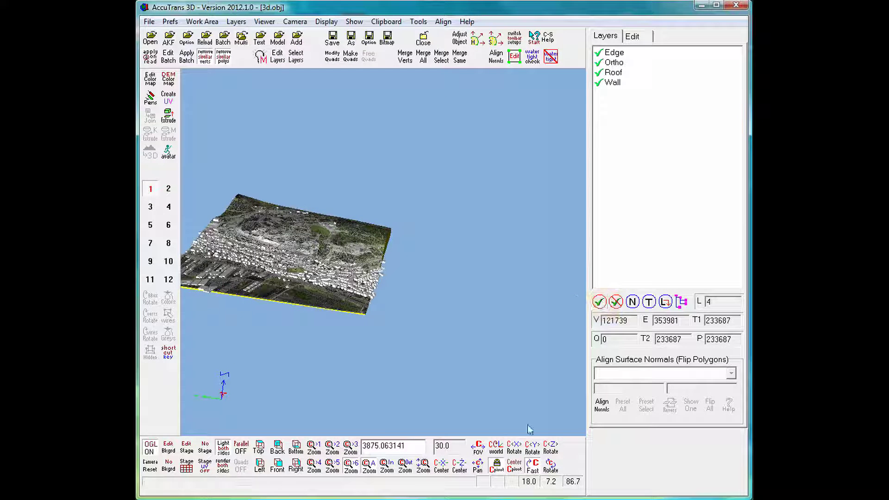
left_click(548, 463)
left_click(367, 242)
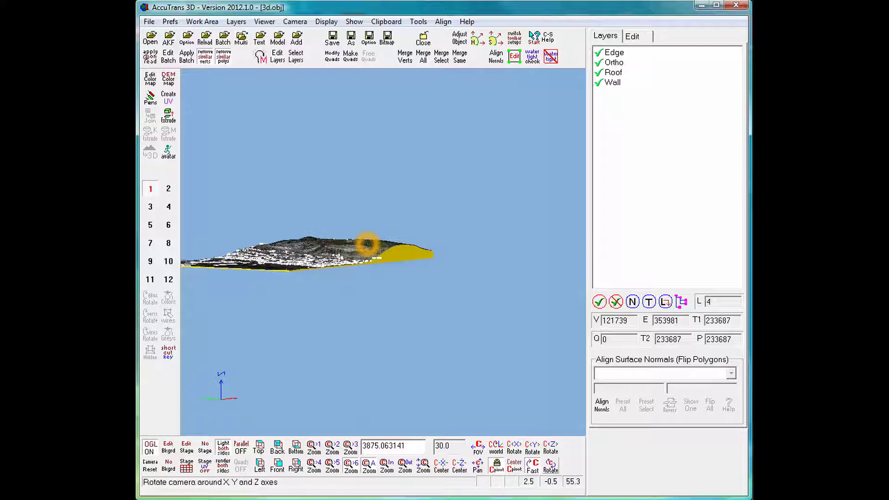
Step: Delete the Edge layer that forms the terrain's perimeter skirt
left_click(681, 302)
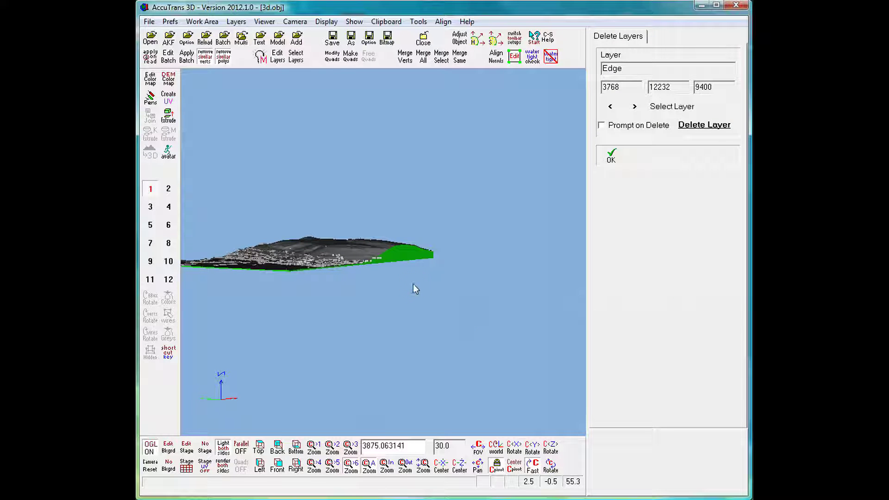
left_click(400, 256)
left_click(621, 79)
left_click(681, 124)
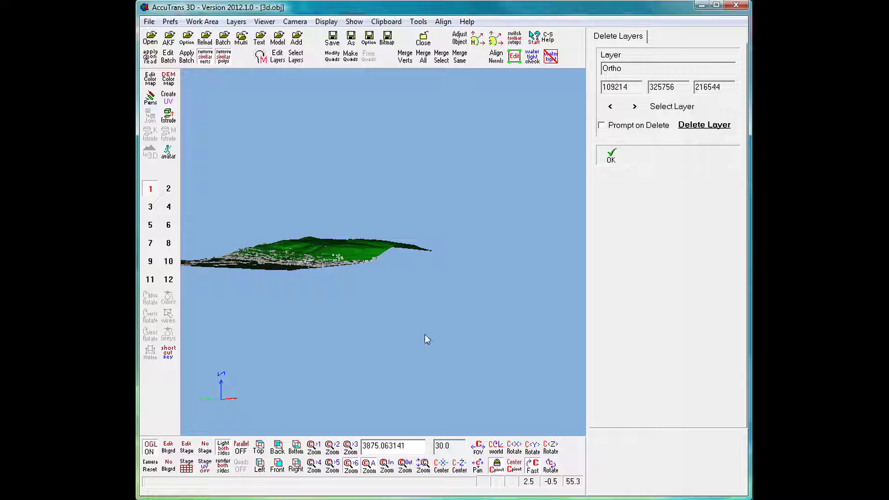
Step: Select the building walls on the terrain and delete the Wall layer
scroll(394, 329, "down", 1)
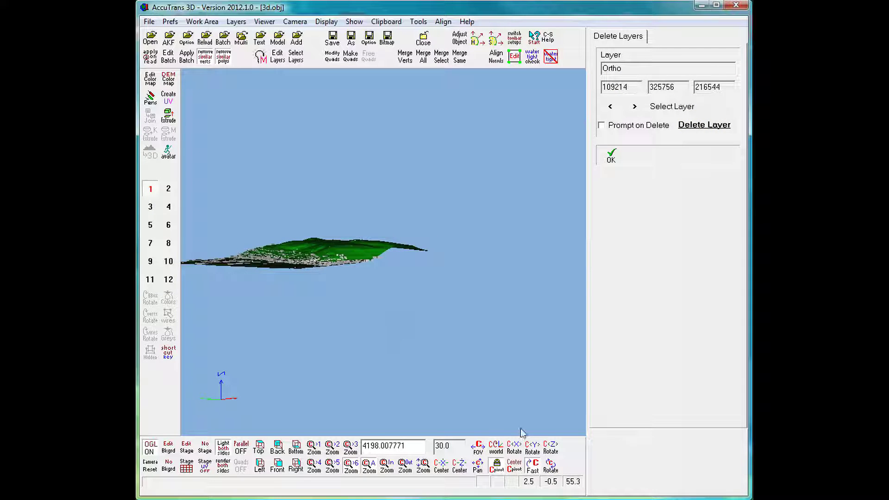
left_click_drag(550, 465, 399, 264)
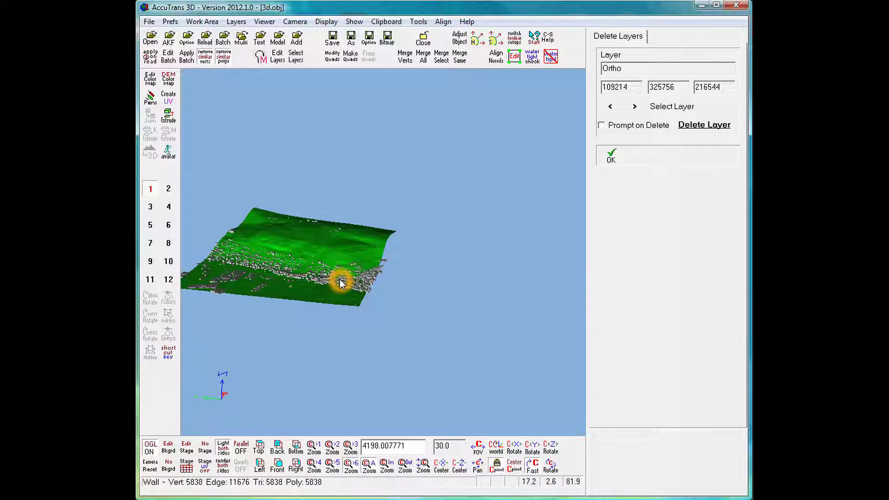
scroll(340, 280, "up", 1)
scroll(339, 279, "up", 15)
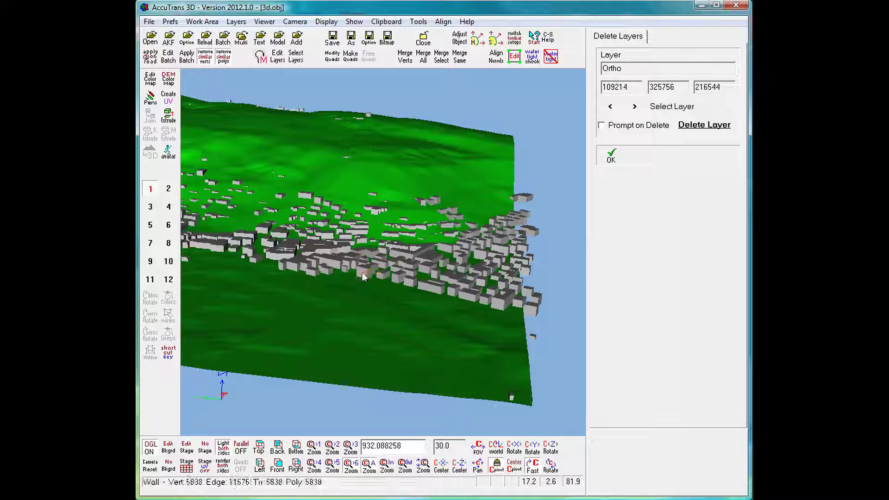
scroll(361, 274, "up", 1)
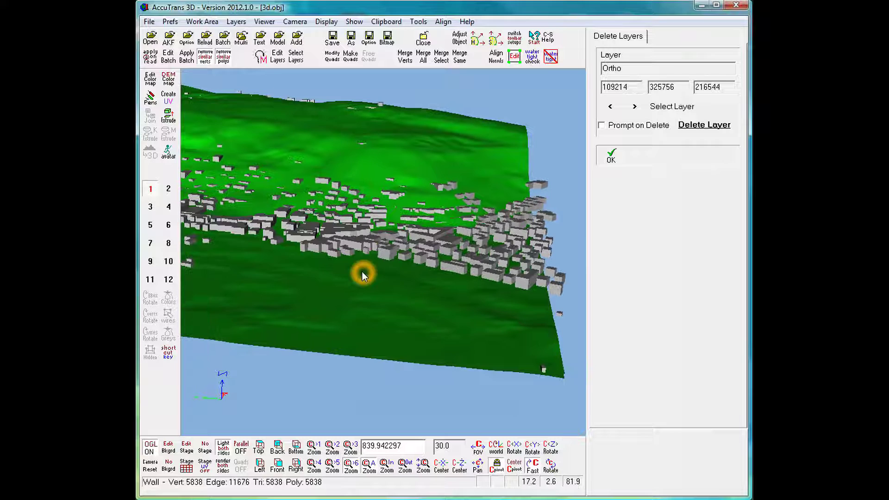
left_click(386, 250)
left_click(387, 249)
left_click(387, 252)
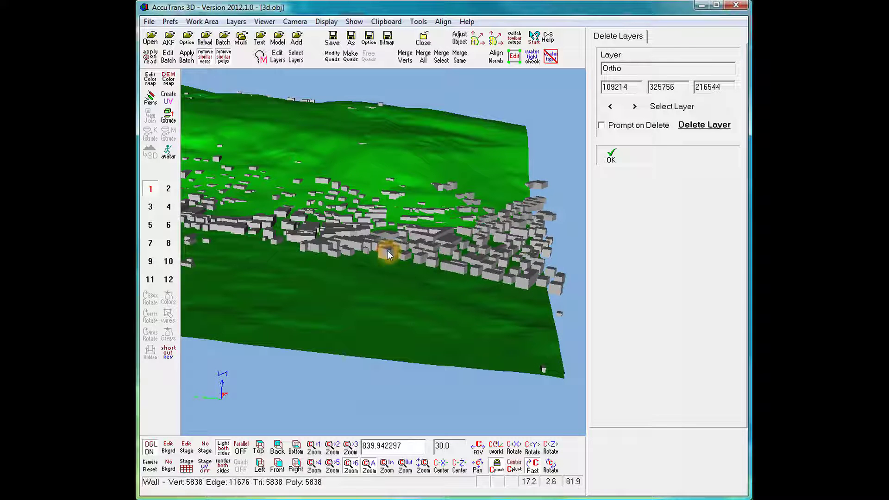
left_click(387, 254)
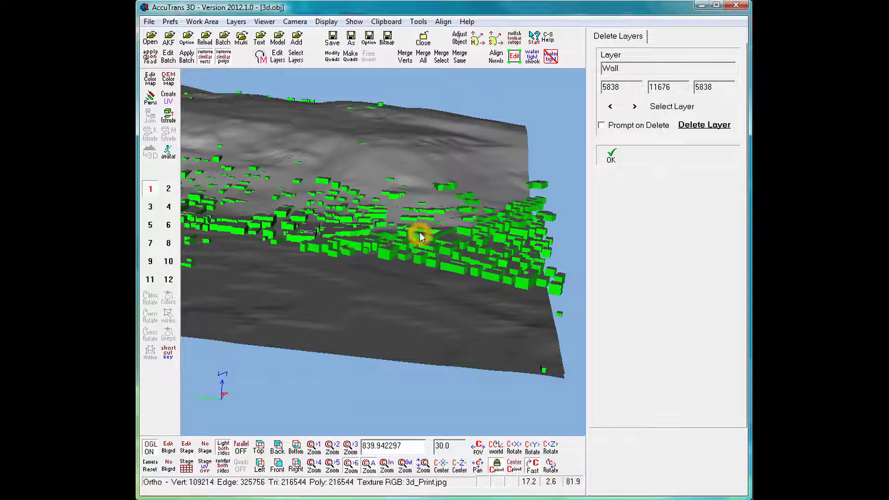
left_click(720, 128)
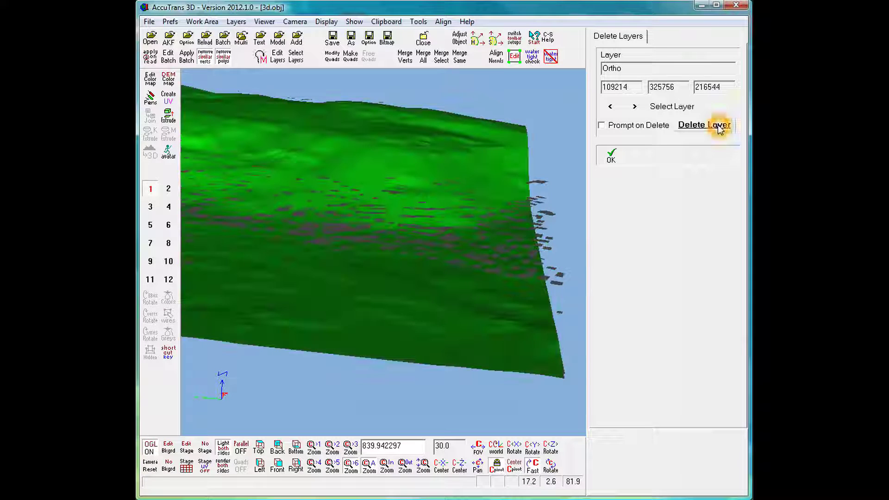
Step: Delete the Roof layer and finish deleting layers, keeping only Ortho
left_click(449, 242)
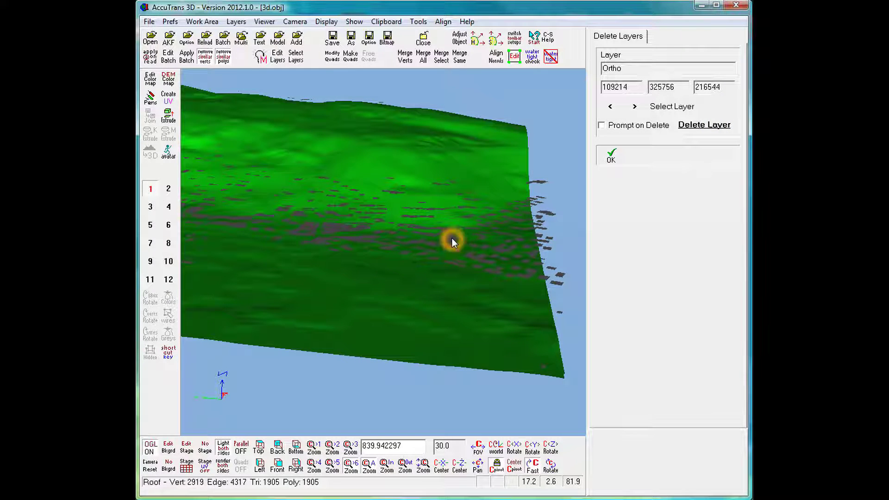
left_click(451, 239)
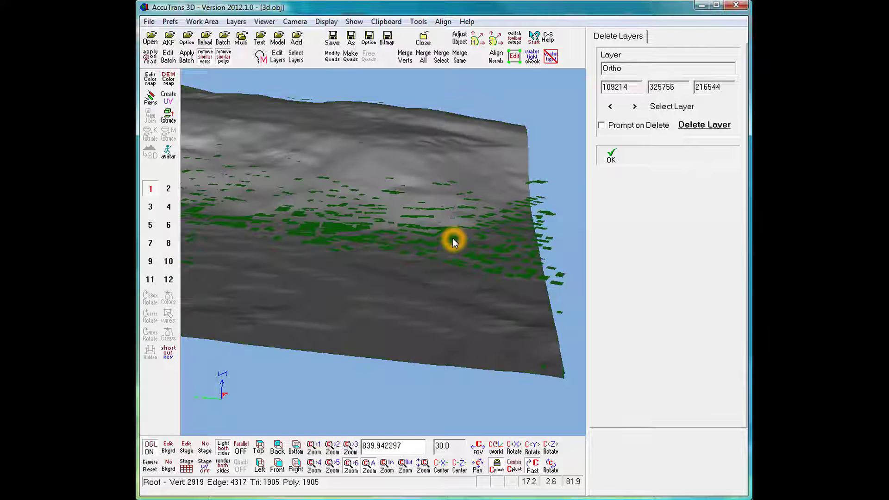
left_click(704, 126)
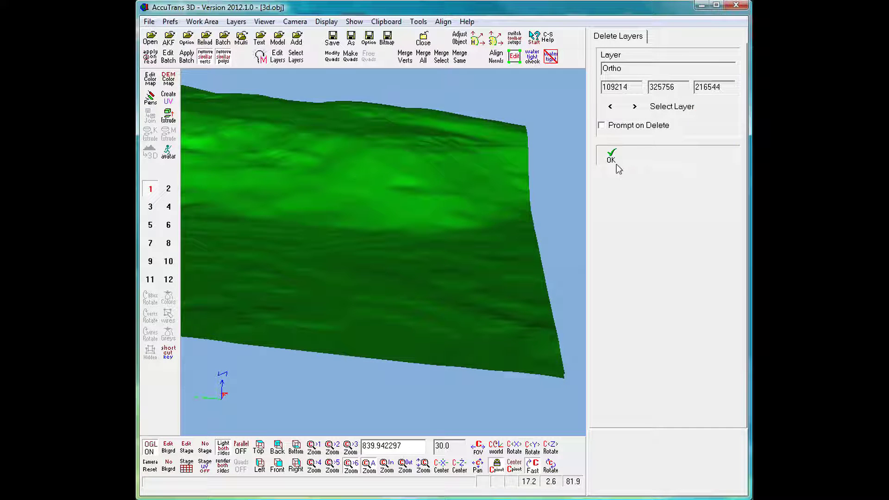
left_click(614, 157)
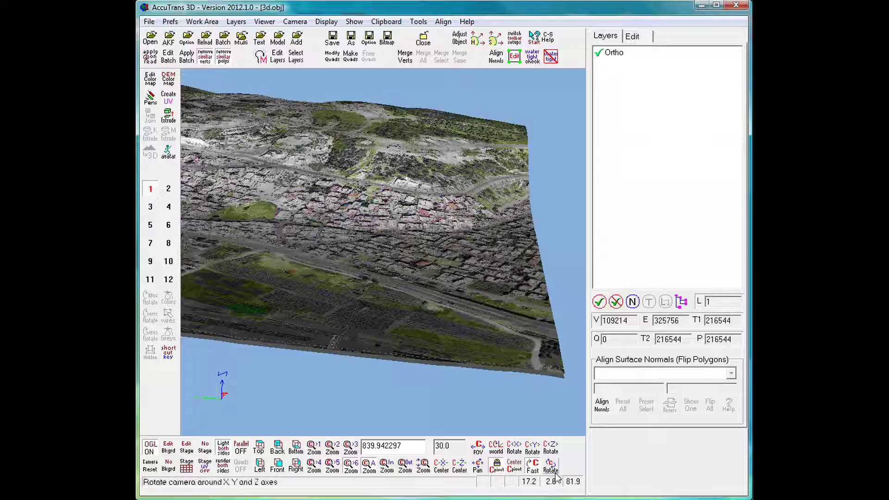
Step: Mark the whole underside surface of the Ortho layer for removal with Triangle Delete
left_click_drag(552, 467, 463, 435)
left_click_drag(340, 266, 349, 239)
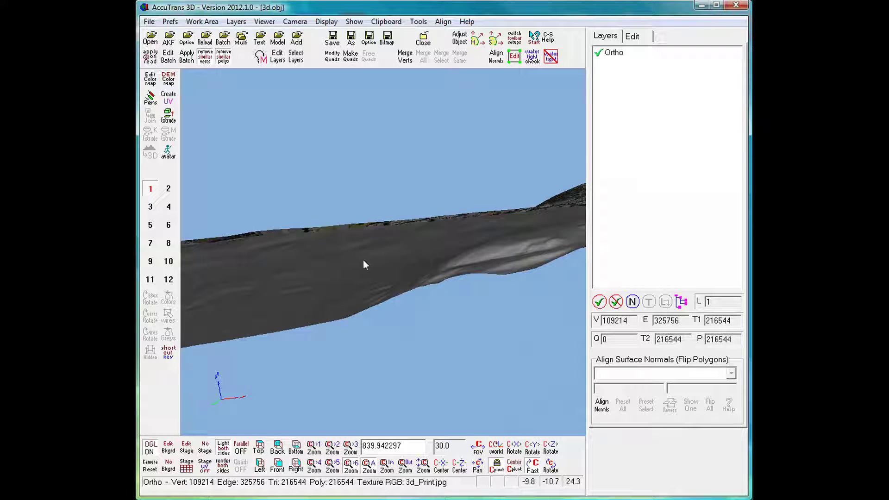
left_click(297, 346)
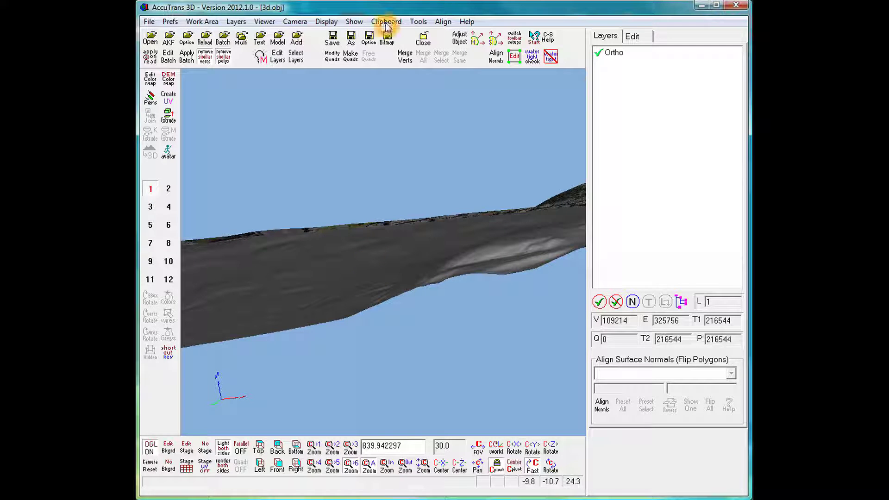
left_click(418, 22)
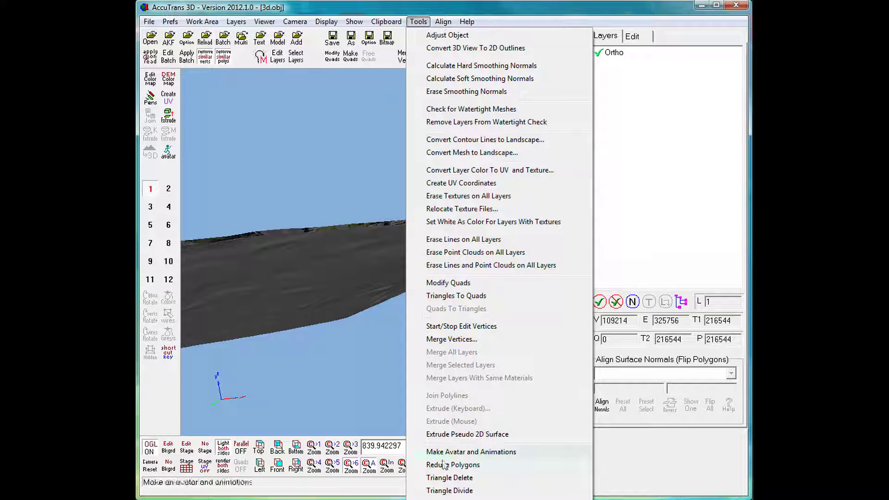
left_click(451, 479)
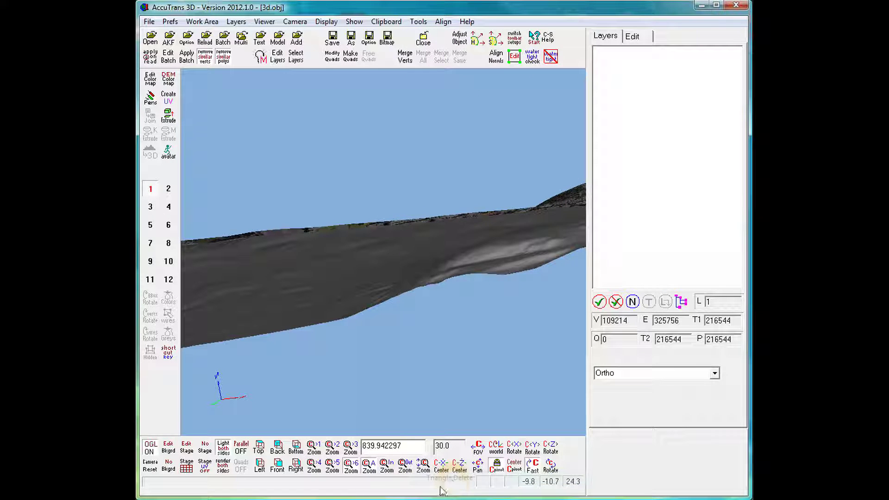
left_click_drag(551, 467, 440, 277)
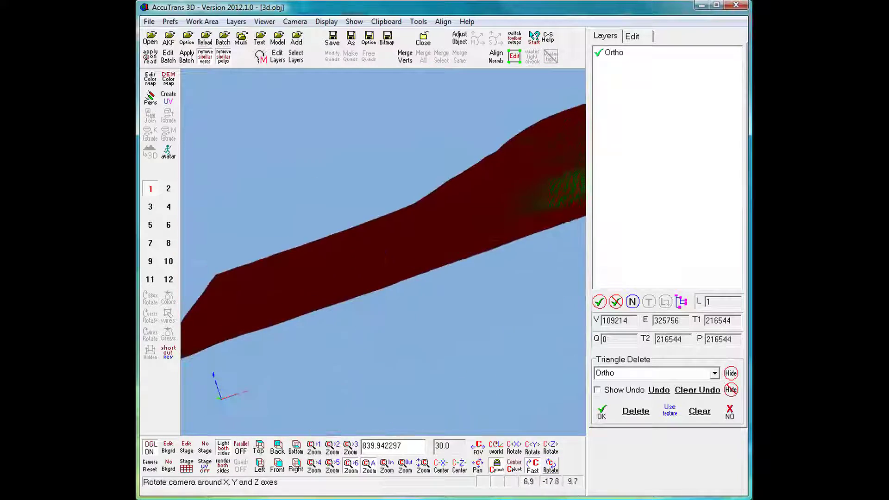
left_click(372, 250)
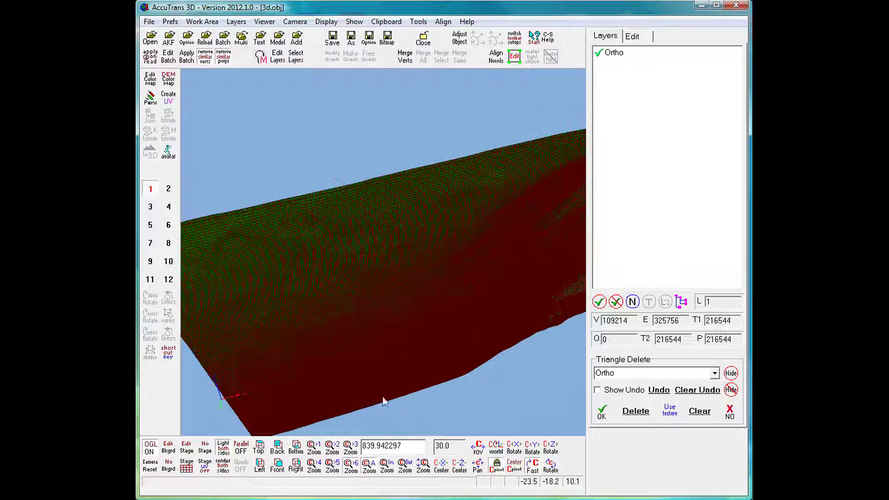
left_click(379, 251)
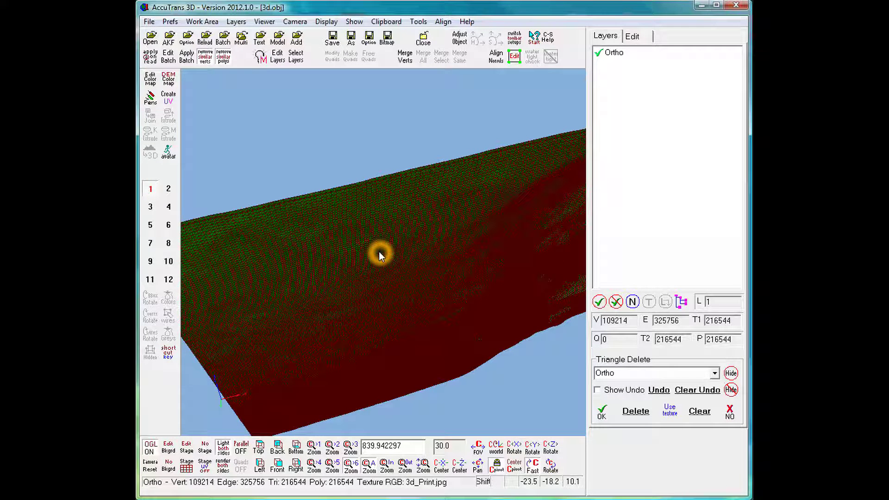
left_click(378, 251)
left_click(384, 270)
left_click(384, 269)
left_click(419, 278)
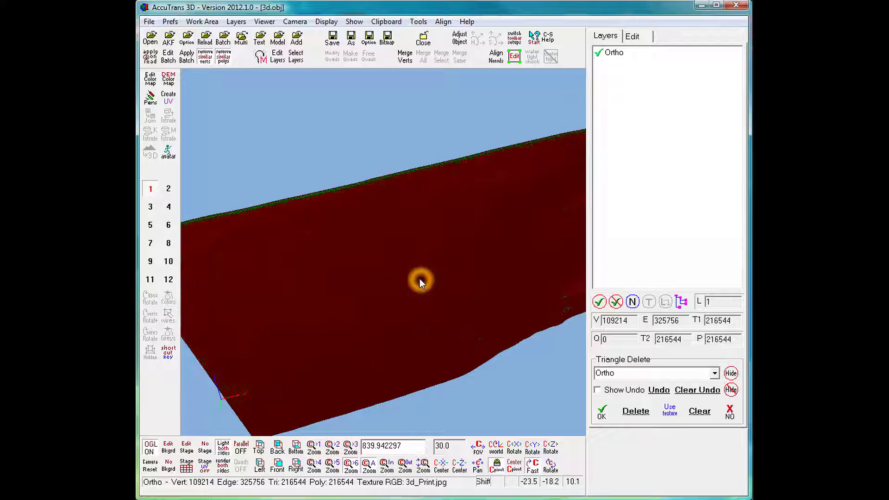
Step: Check the upper surface, delete the marked underside triangles, accept the change and inspect the remaining Ortho terrain
left_click(551, 465)
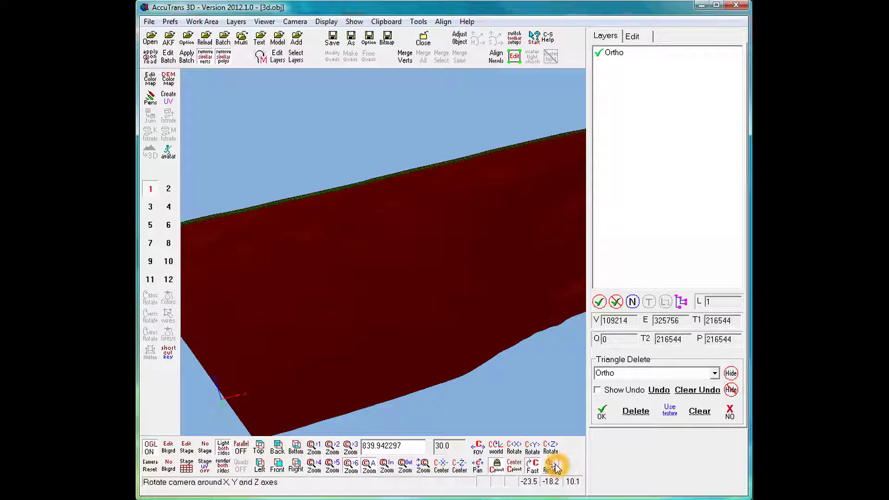
left_click_drag(550, 465, 395, 280)
left_click(339, 304)
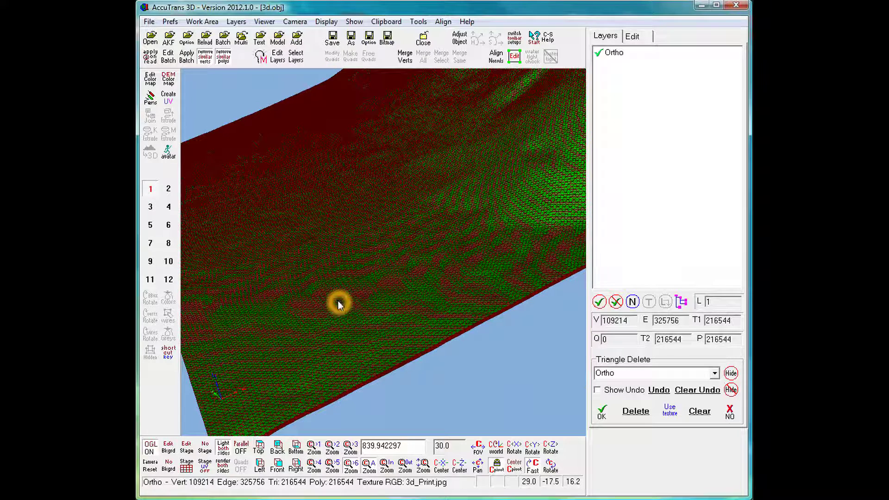
left_click(643, 414)
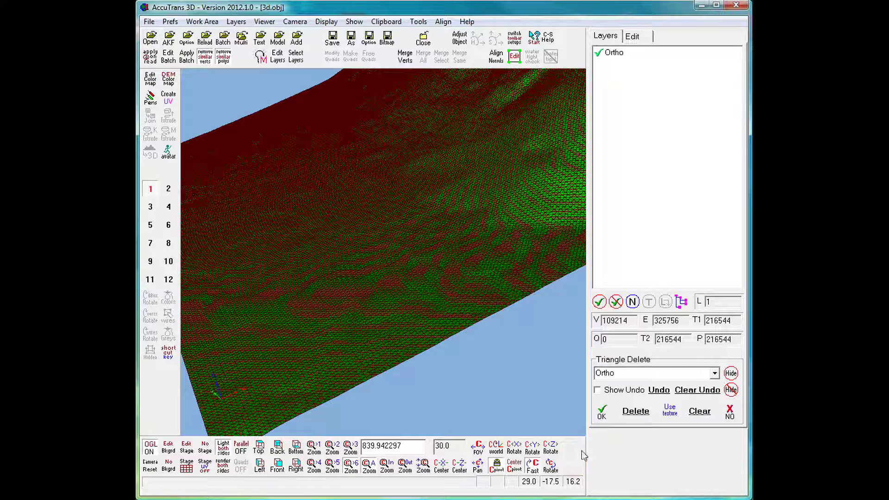
left_click(601, 410)
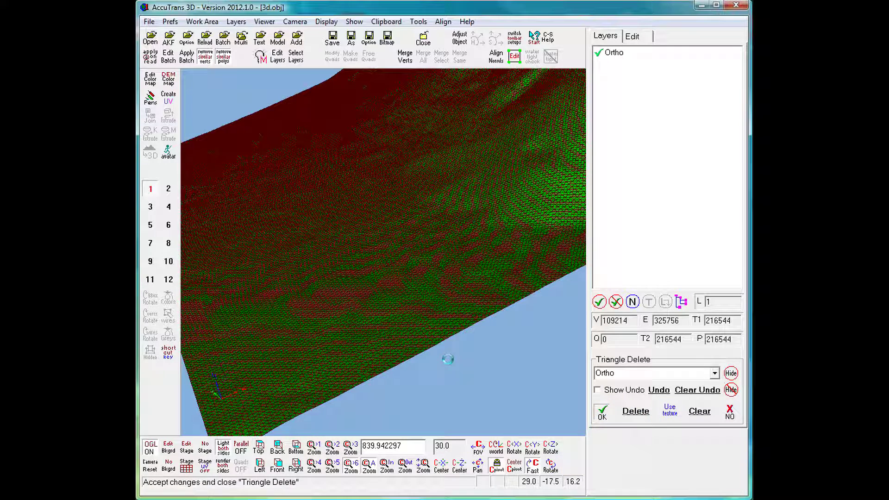
left_click_drag(461, 368, 464, 296)
left_click_drag(391, 234, 395, 238)
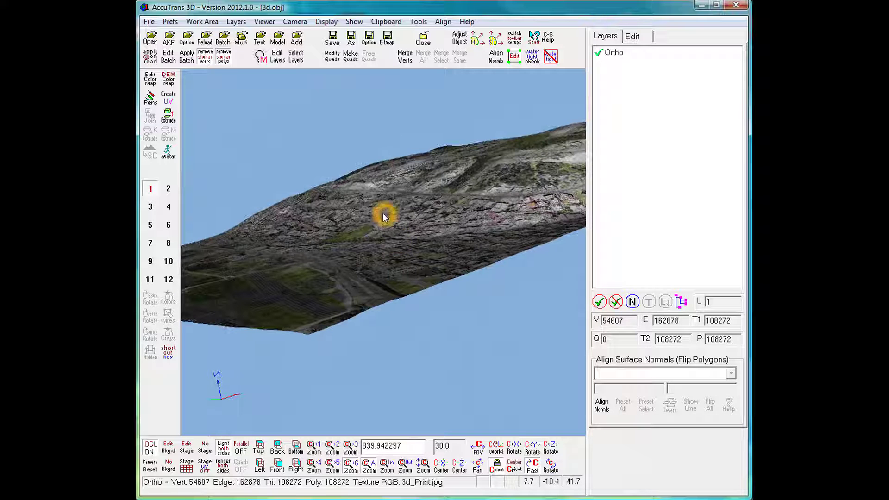
scroll(379, 213, "down", 3)
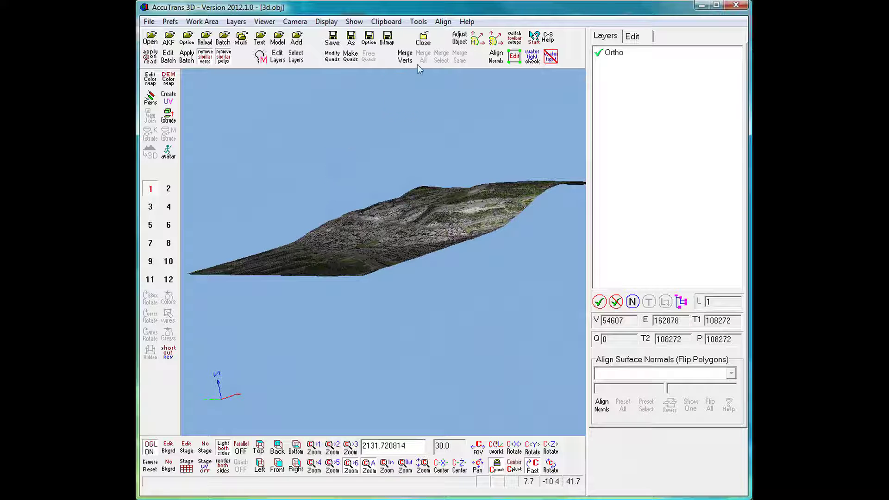
Step: Extrude the Ortho terrain with Extrude Pseudo 2D Surface, using the Normal option and a thickness of -20
left_click(418, 22)
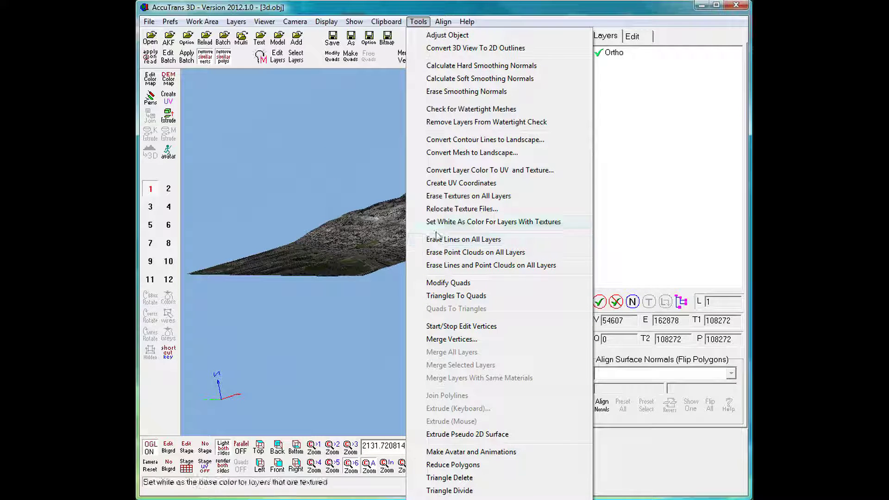
left_click(445, 435)
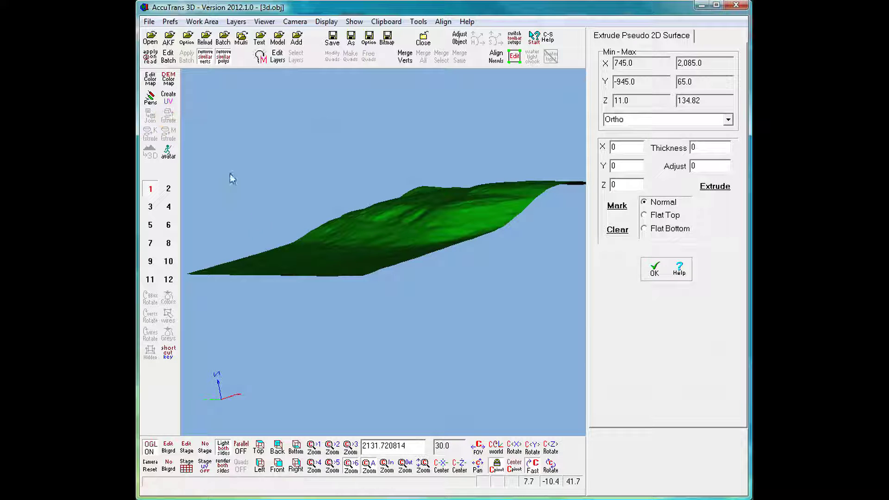
left_click(550, 464)
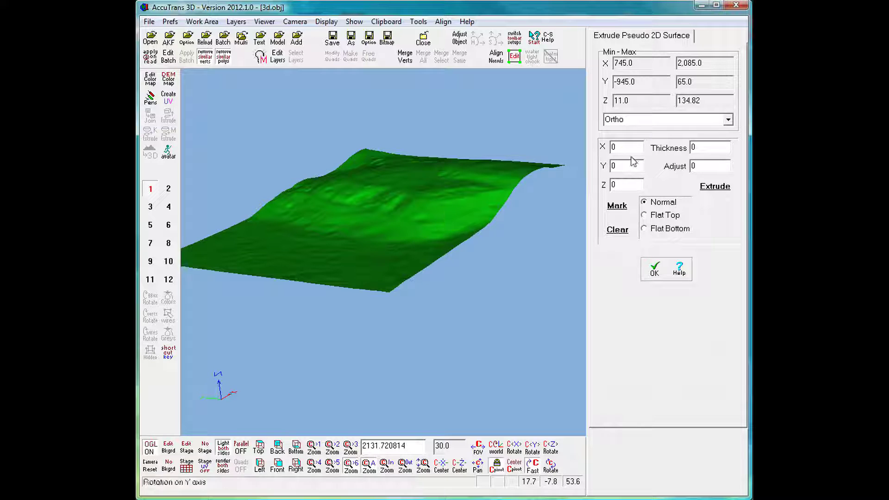
left_click(499, 236)
left_click(692, 147)
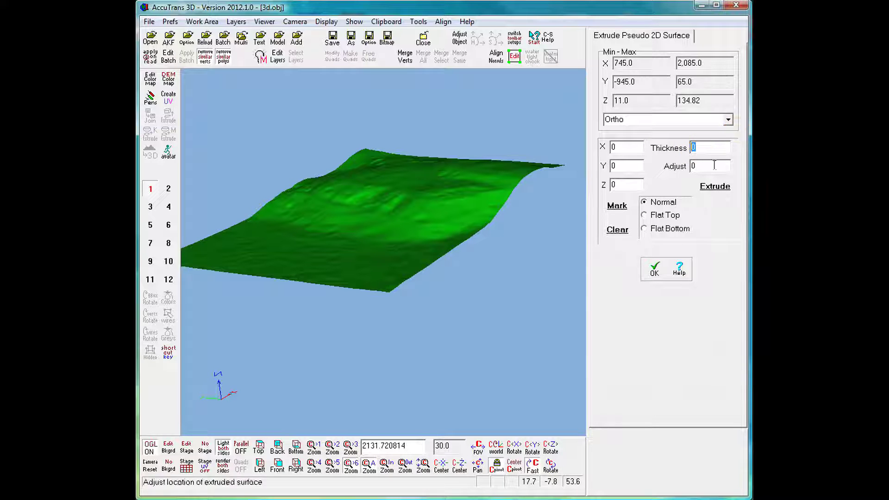
left_click(738, 144)
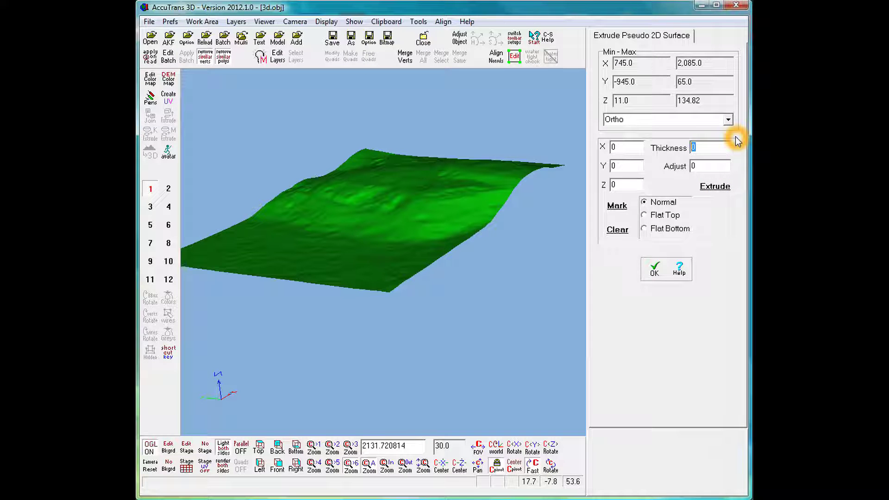
type("-2")
left_click(722, 185)
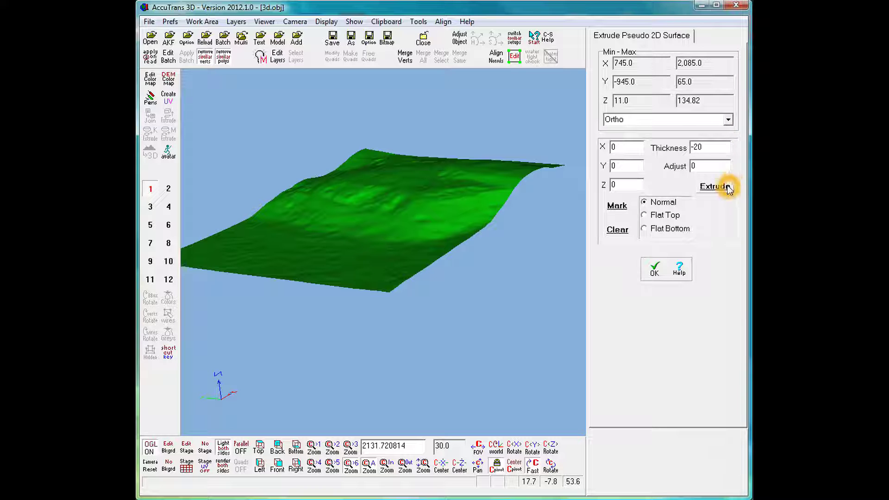
left_click(561, 338)
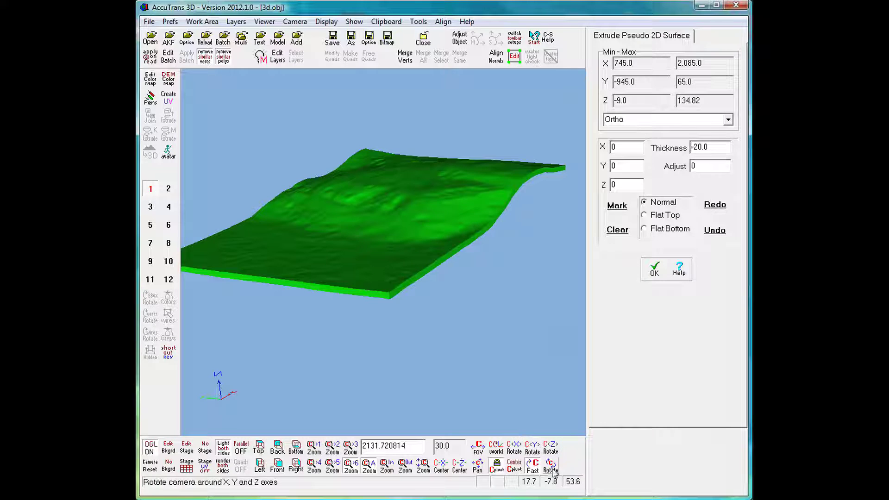
left_click_drag(552, 469, 373, 248)
left_click(450, 227)
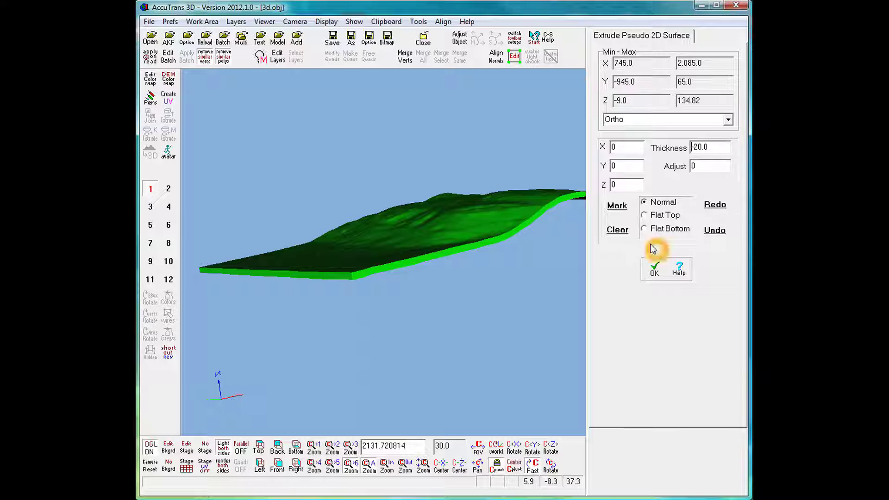
Step: Redo the Ortho extrusion with the Flat Bottom option and accept the result
left_click(645, 230)
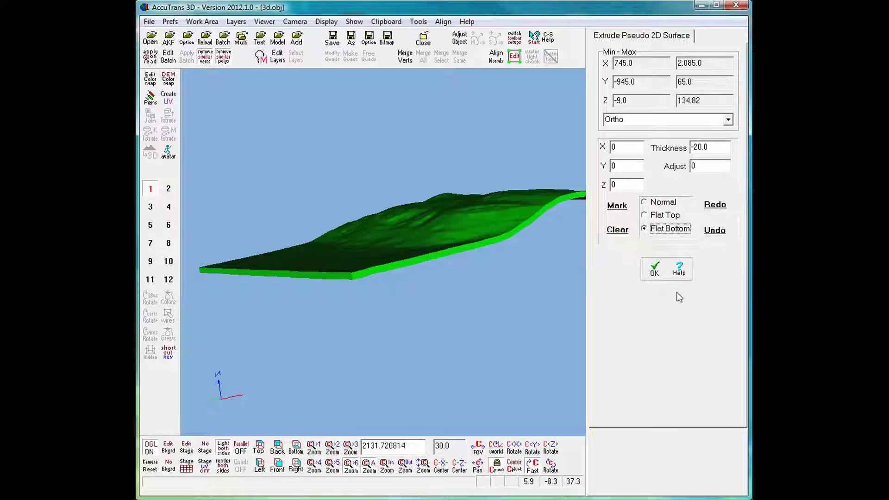
left_click(713, 206)
left_click_drag(550, 466, 401, 263)
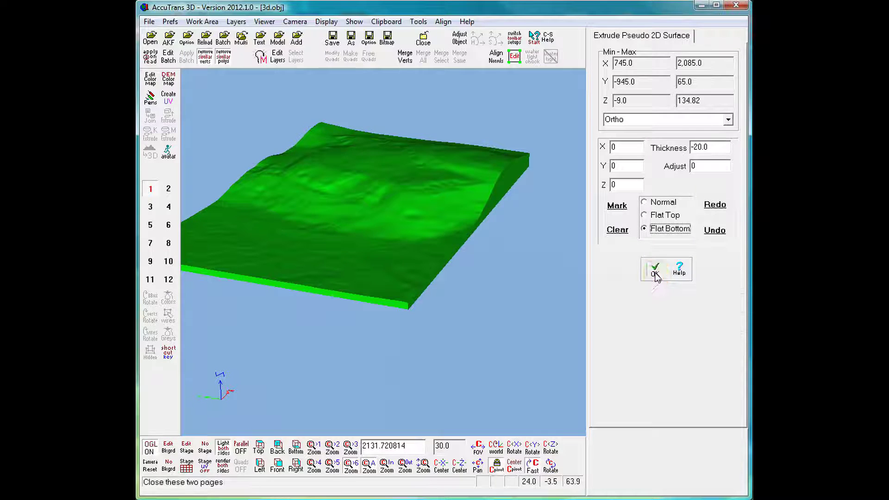
left_click(654, 268)
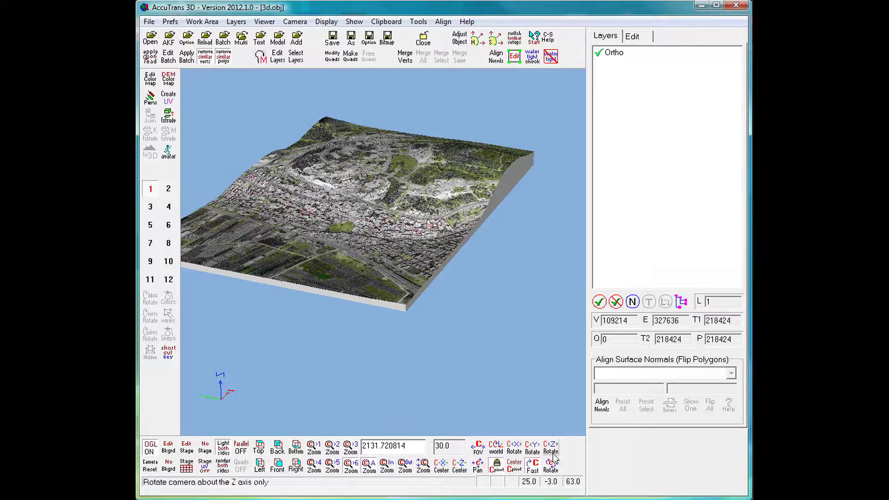
Step: Inspect the extruded terrain's edges and run a watertight check on the mesh
left_click_drag(554, 462, 373, 248)
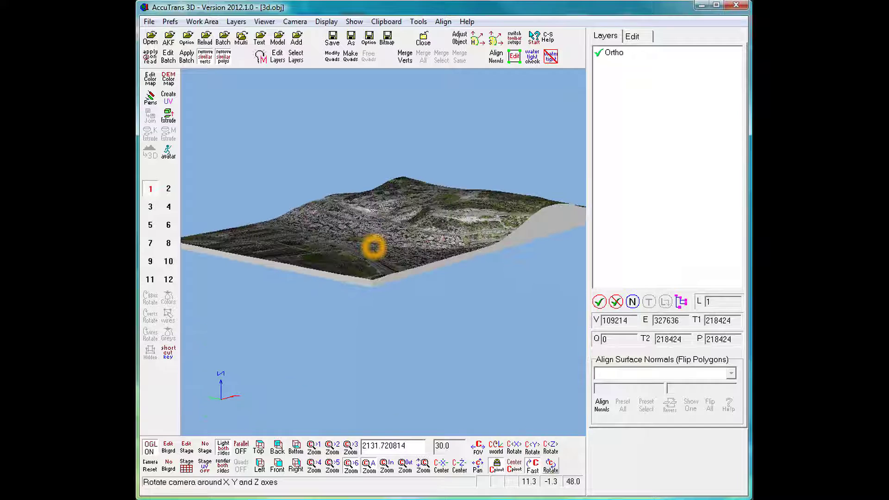
left_click(531, 57)
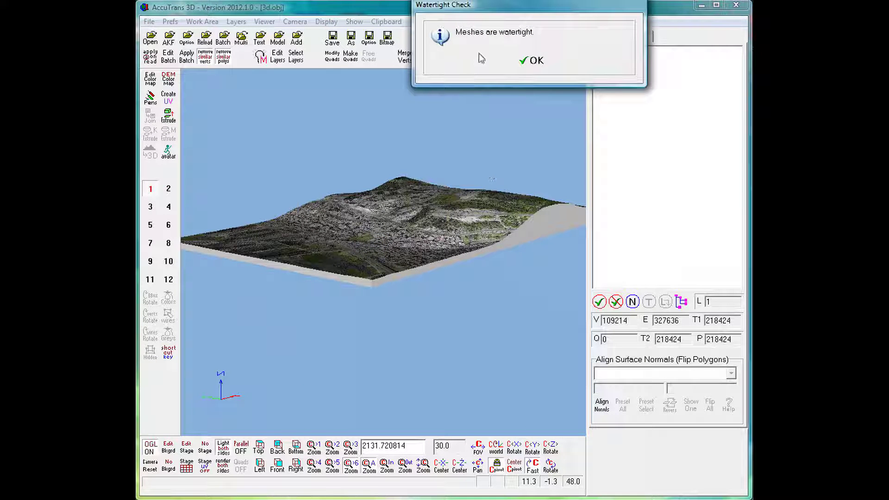
left_click(531, 61)
left_click(434, 234)
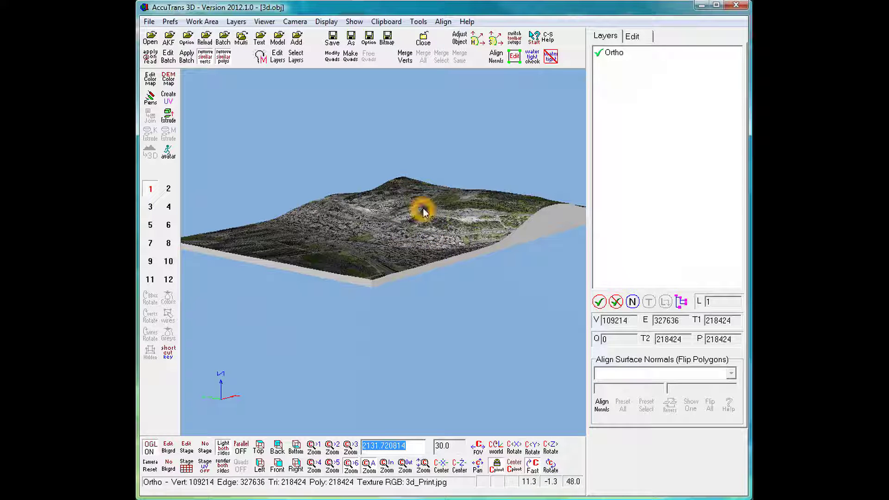
Step: Switch to the separate viewer window with the unextruded terrain and start Extrude Pseudo 2D Surface on its Ortho layer
left_click(351, 465)
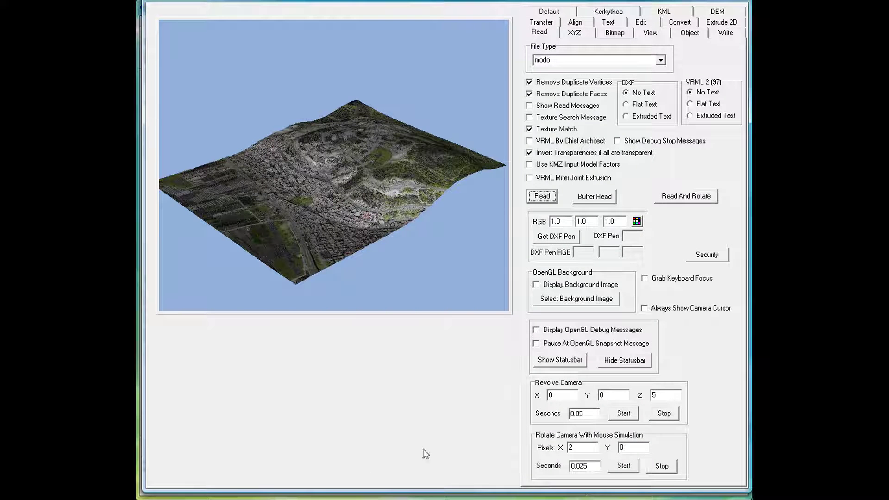
mouse_move(396, 273)
left_mouse_down()
mouse_move(352, 213)
mouse_move(331, 151)
mouse_move(389, 261)
left_mouse_up()
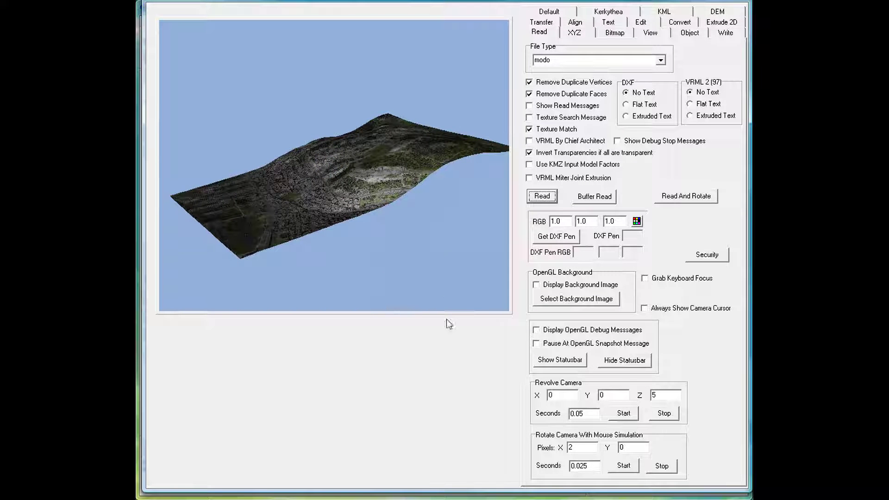
left_click(455, 382)
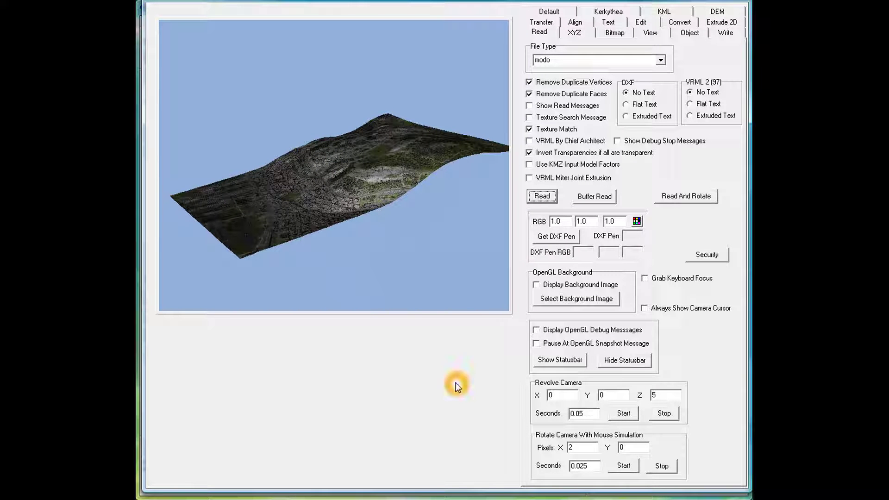
left_click(721, 22)
left_click(431, 151)
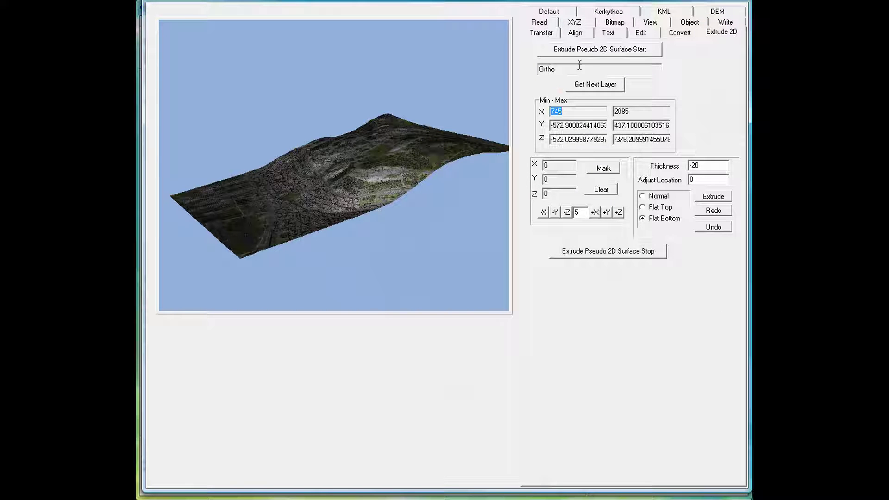
left_click(596, 48)
left_click(604, 53)
left_click(613, 52)
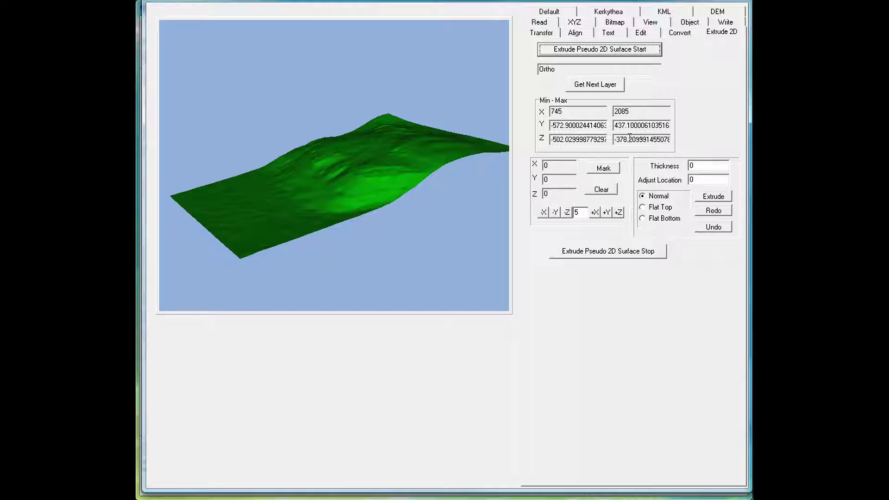
Step: Set the thickness to -20 and extrude the Ortho surface with the Normal option
left_click(708, 167)
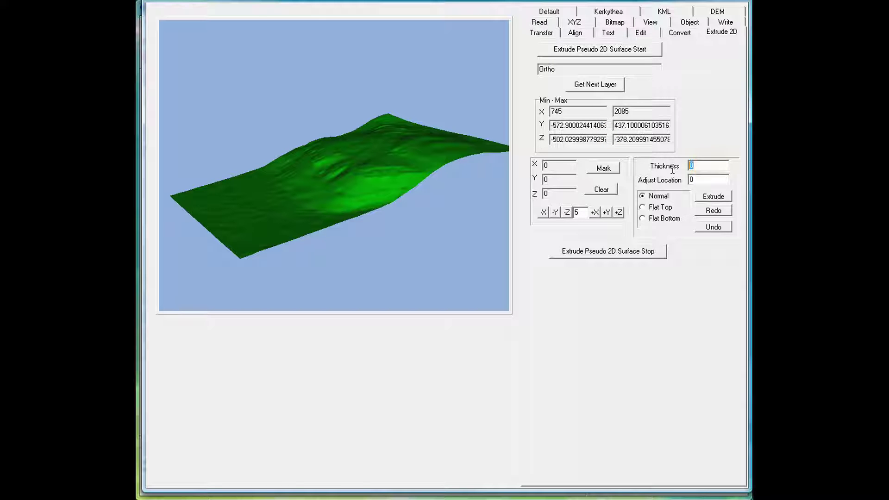
left_click(666, 124)
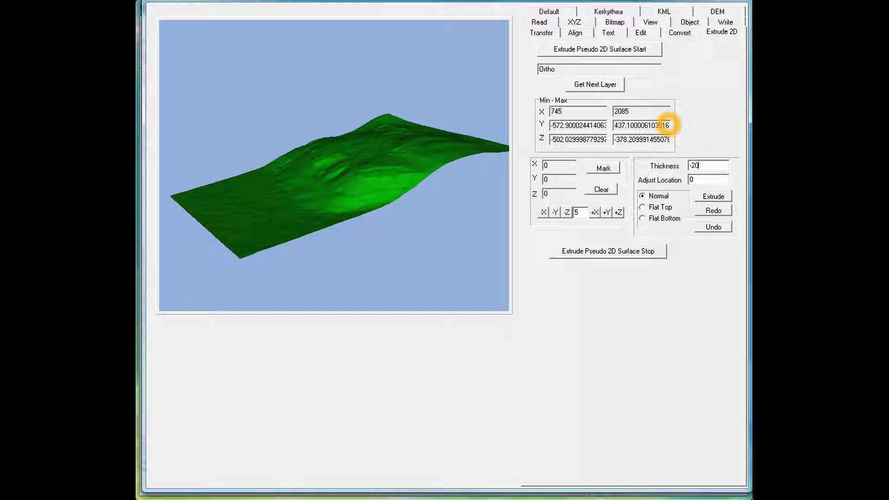
left_click(713, 199)
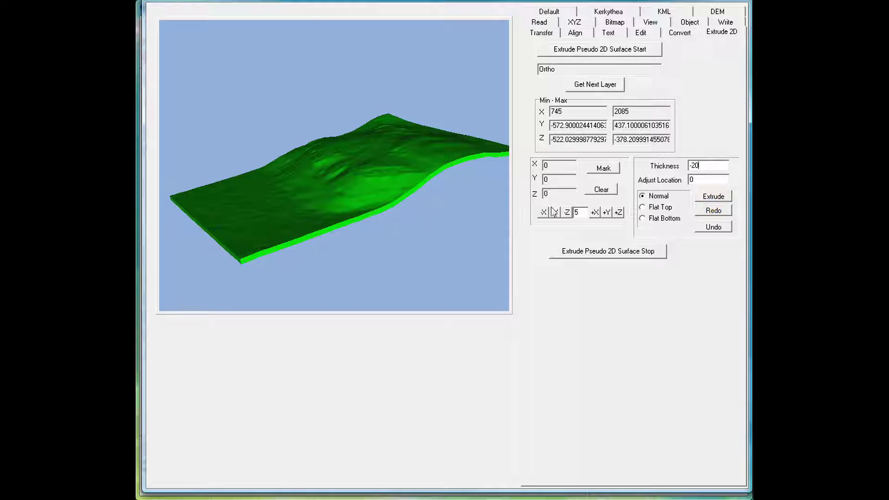
Step: Redo the extrusion with the Flat Bottom option, end the surface extrusion and inspect the textured terrain solid
left_click(645, 219)
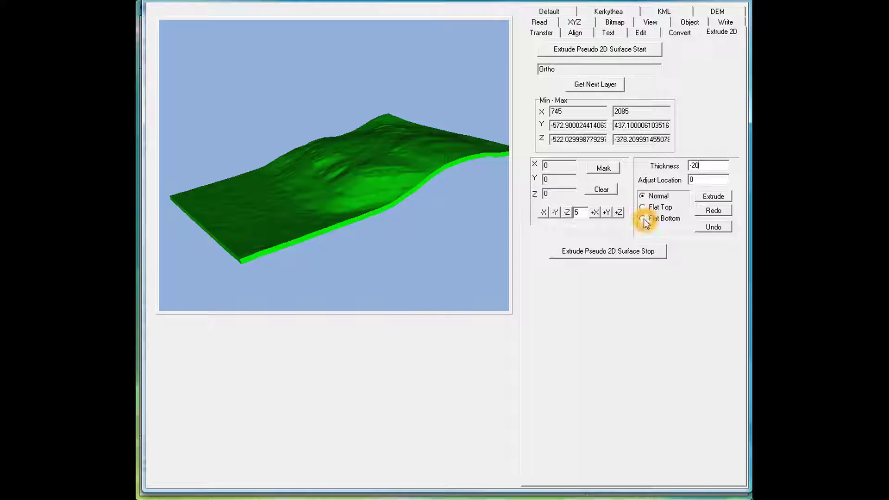
left_click(716, 215)
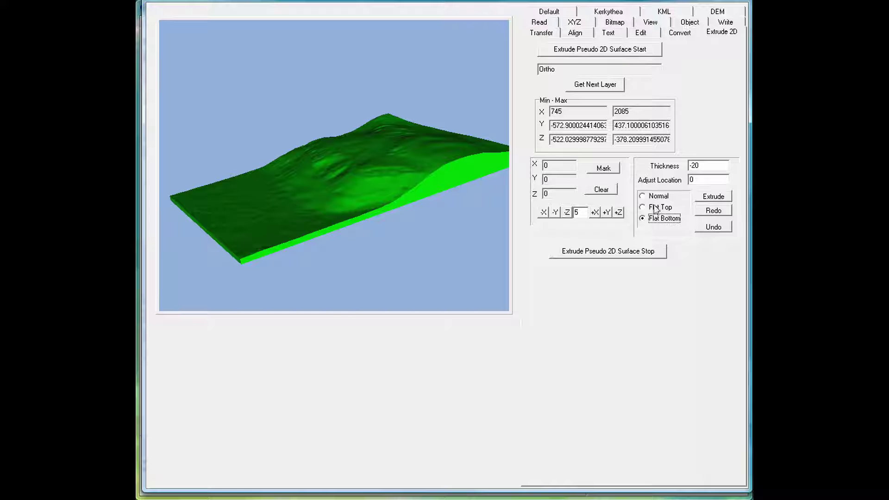
left_click(627, 254)
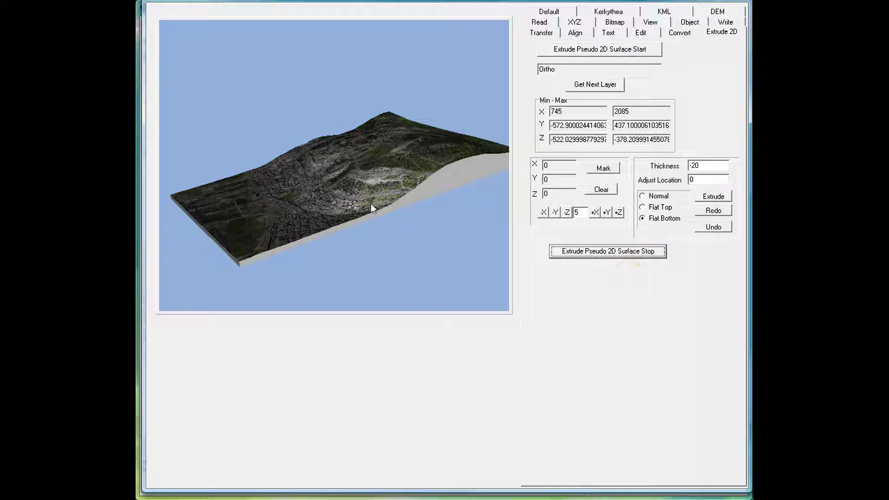
left_click_drag(370, 209, 405, 282)
left_click(424, 234)
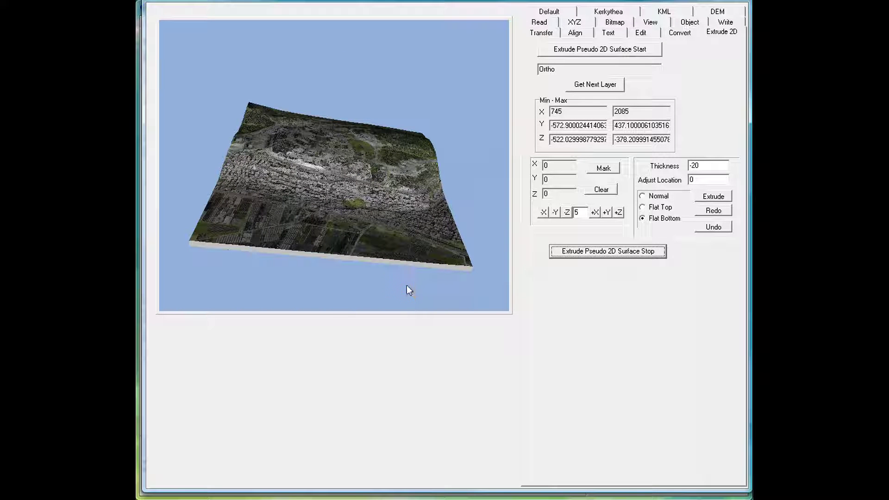
left_click(406, 283)
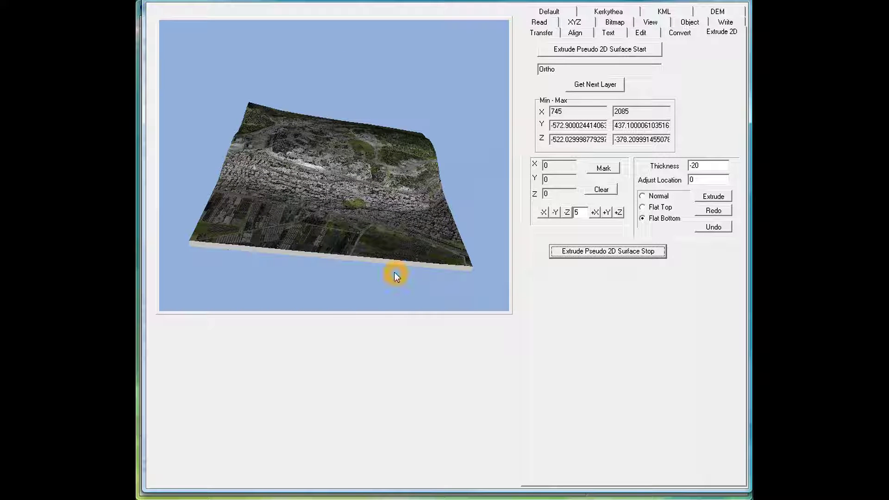